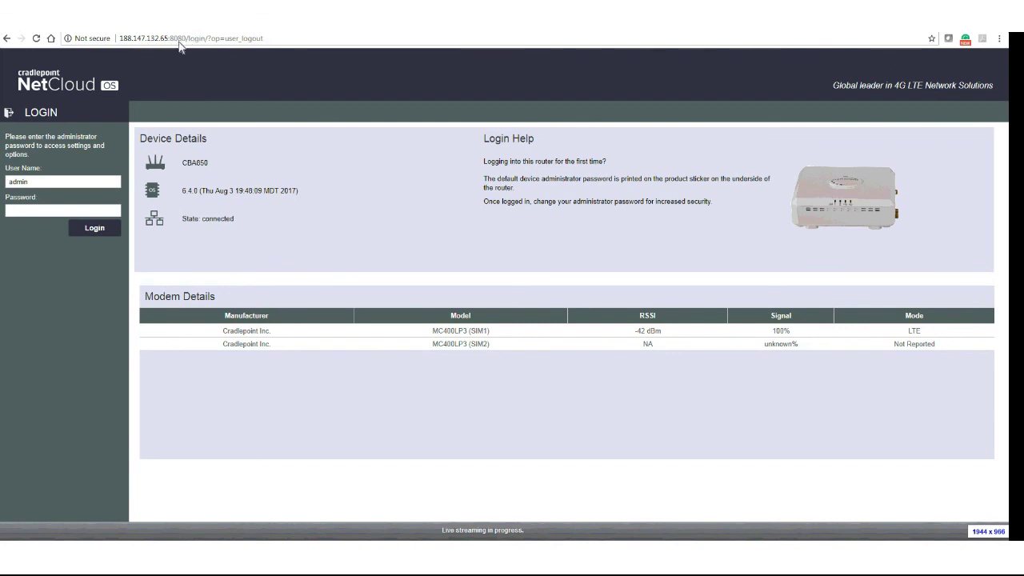
# Strip the logout path from the router URL, reload it, and log in with the admin password.
pyautogui.moveTo(173, 45); pyautogui.dragTo(187, 45)
pyautogui.moveTo(265, 45); pyautogui.dragTo(187, 50)
pyautogui.press('BackSpace')
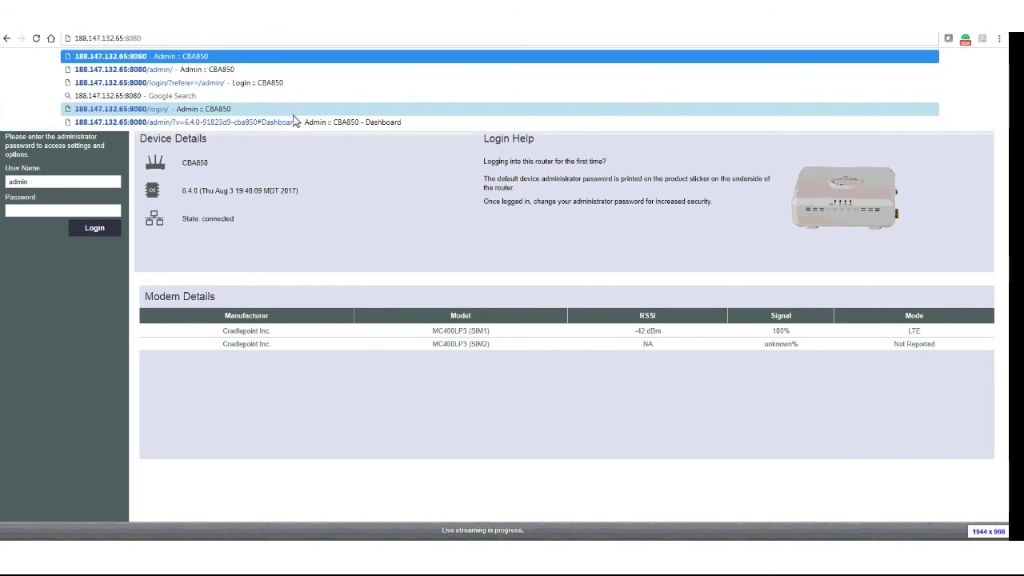
pyautogui.press('Return')
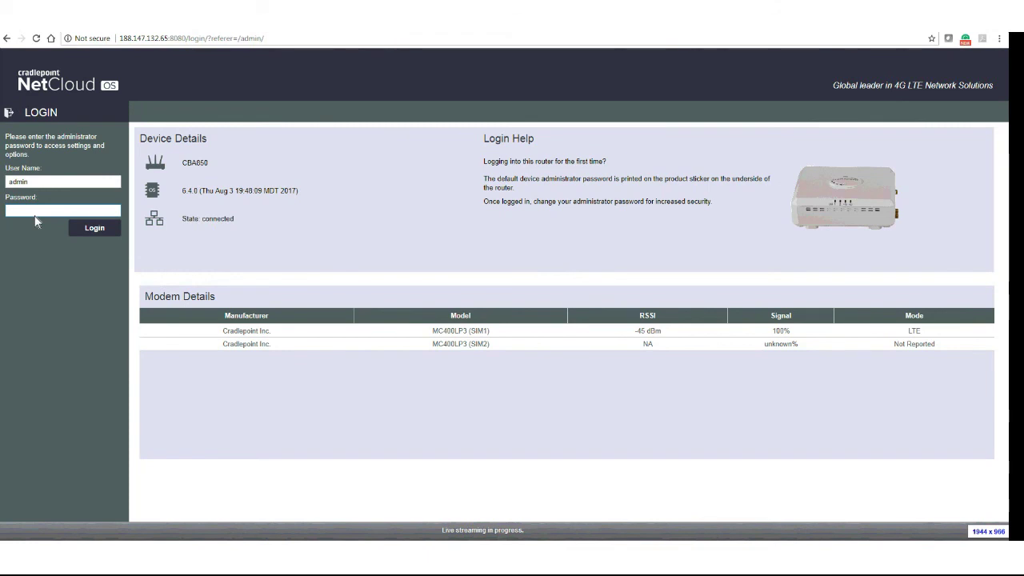
pyautogui.write('******')
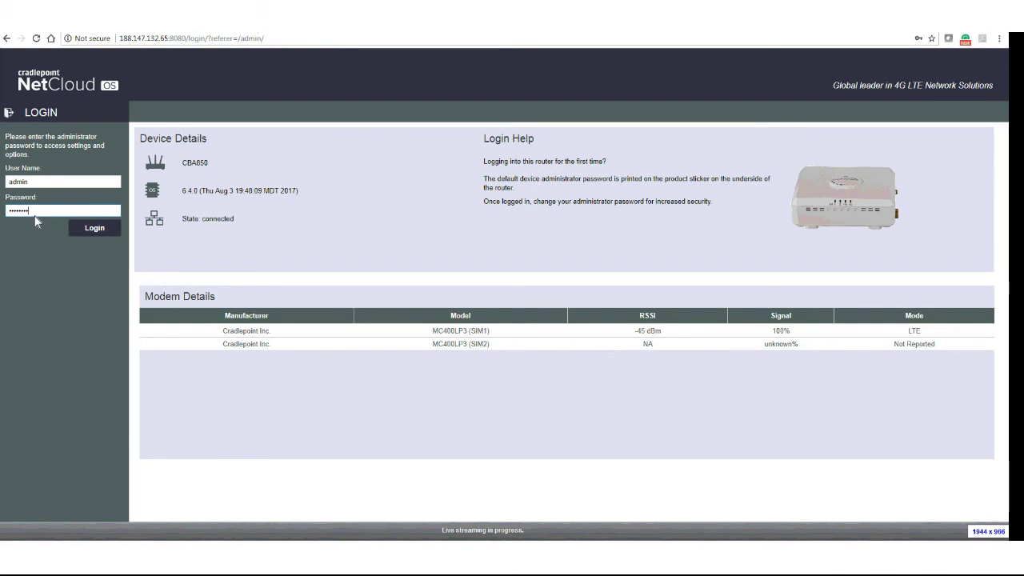
pyautogui.press('Return')
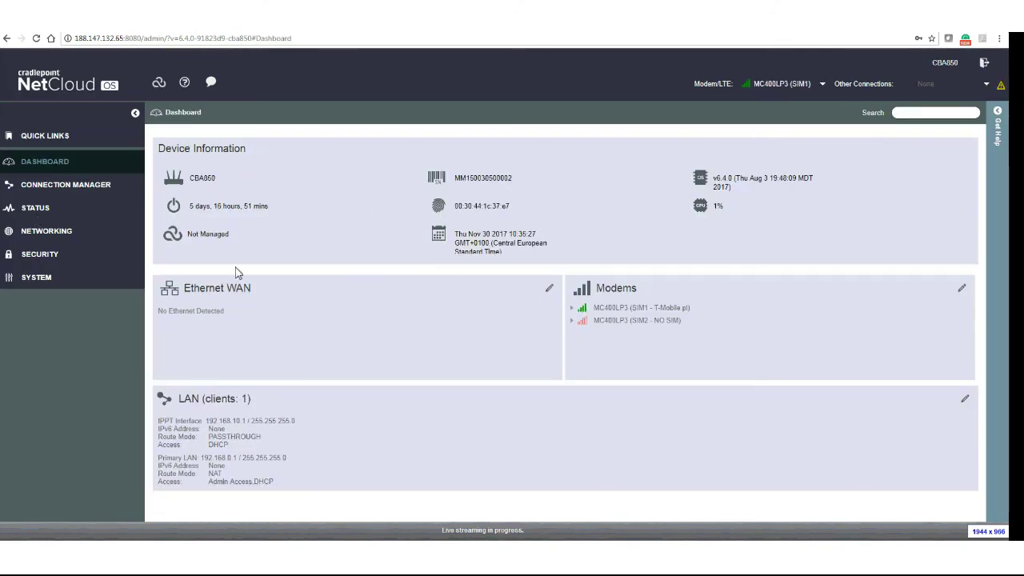
# Show the MC400LP3 SIM1 modem's connection details in the Connection Manager's WAN profiles.
pyautogui.click(72, 185)
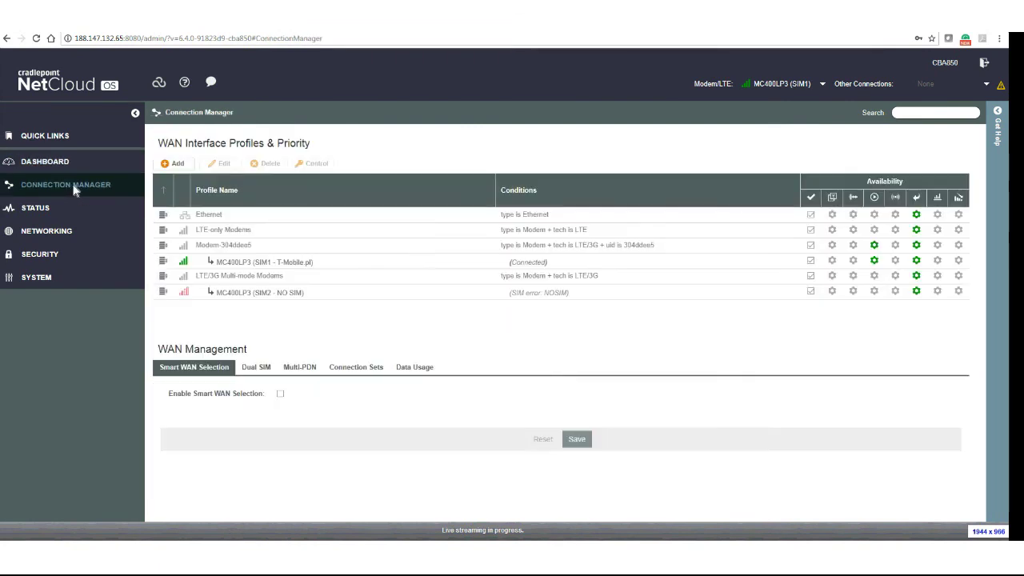
pyautogui.click(330, 268)
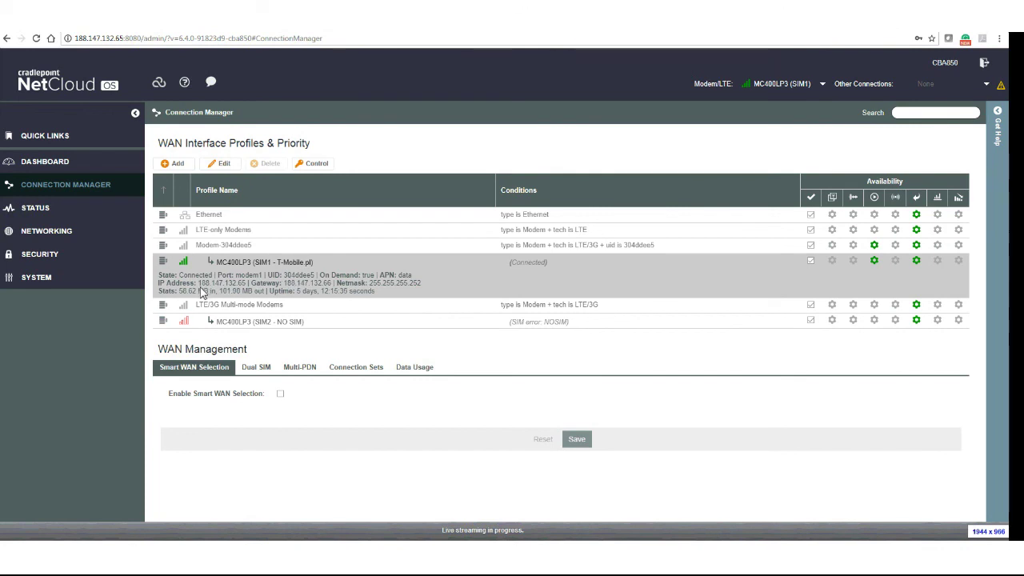
pyautogui.moveTo(204, 292); pyautogui.dragTo(216, 276)
pyautogui.moveTo(128, 38); pyautogui.dragTo(176, 46)
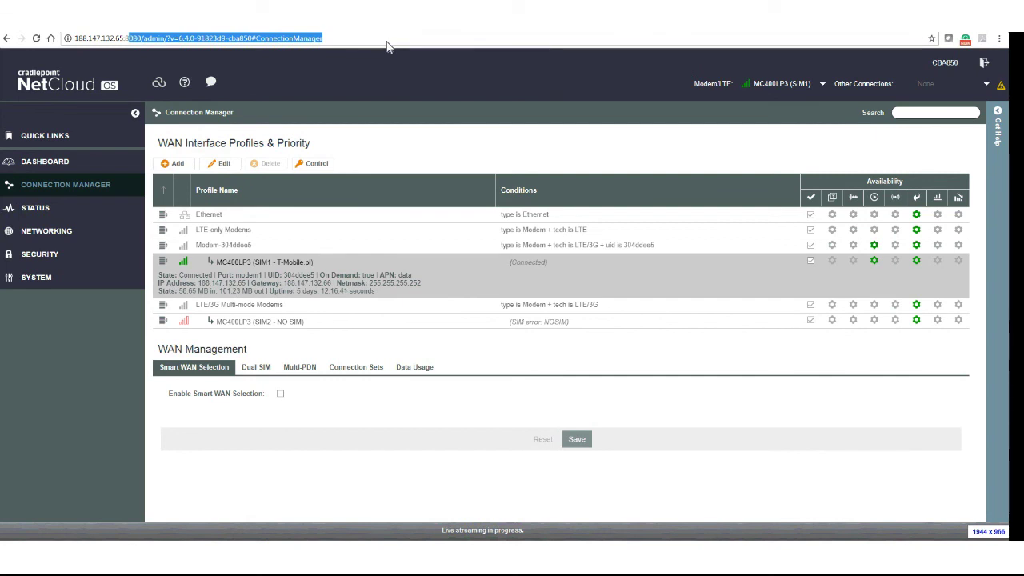
# Load the ACS800 at its bare IP address and log in as admin.
pyautogui.press('BackSpace')
pyautogui.press('BackSpace')
pyautogui.press('BackSpace')
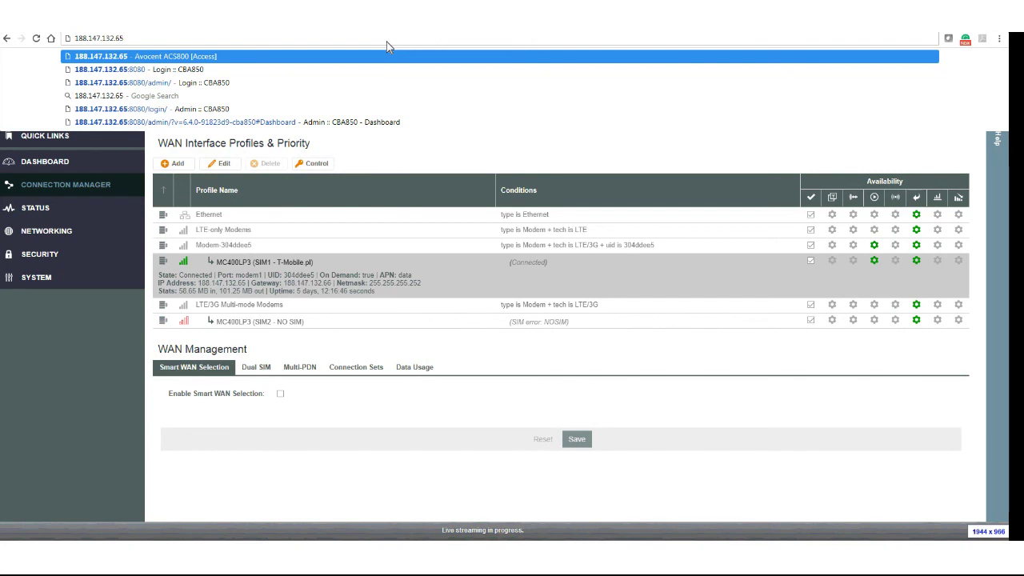
pyautogui.press('Return')
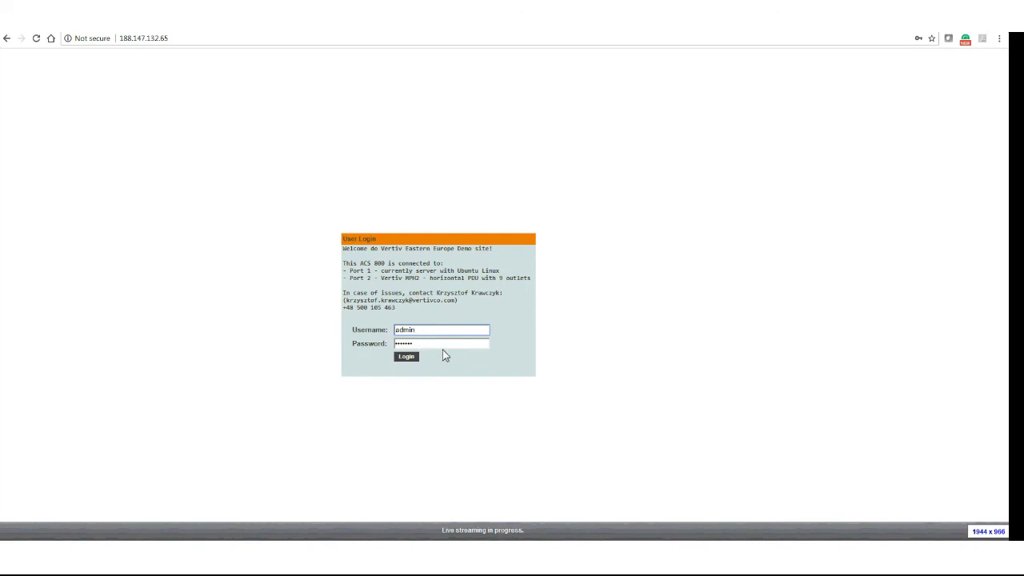
pyautogui.click(406, 357)
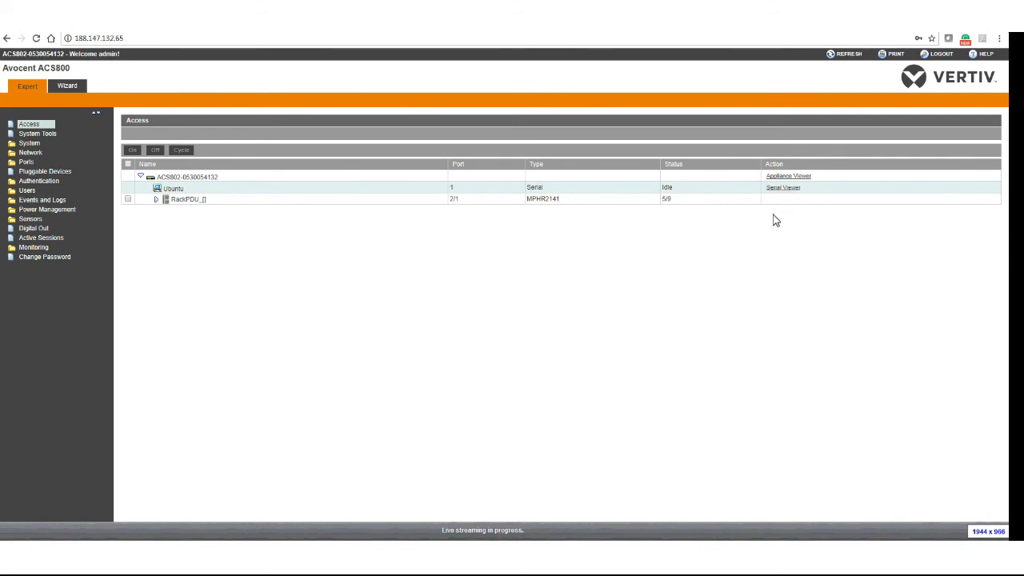
# Open the Ubuntu serial viewer and log in at the console as user acs.
pyautogui.click(785, 190)
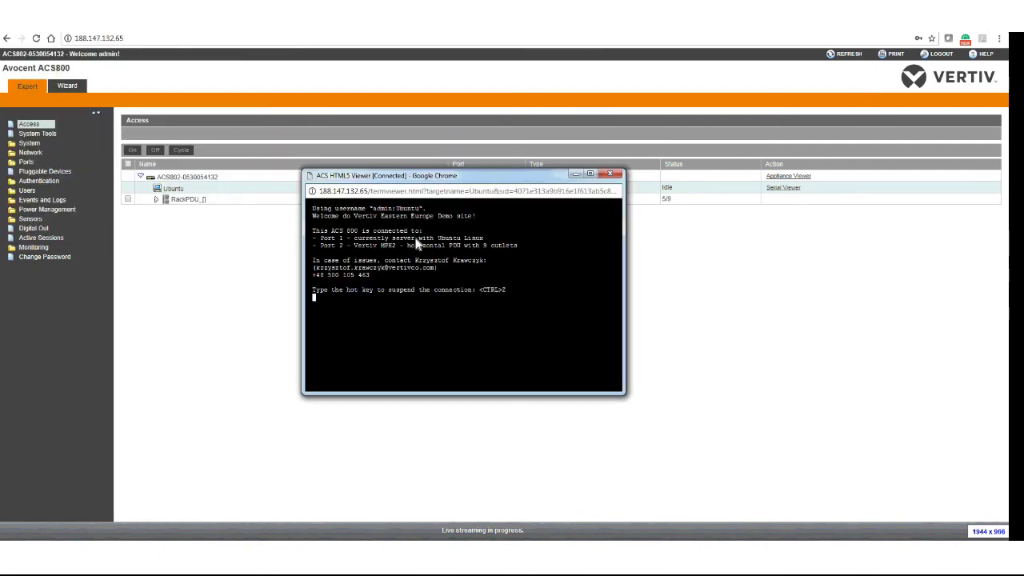
pyautogui.press('Return')
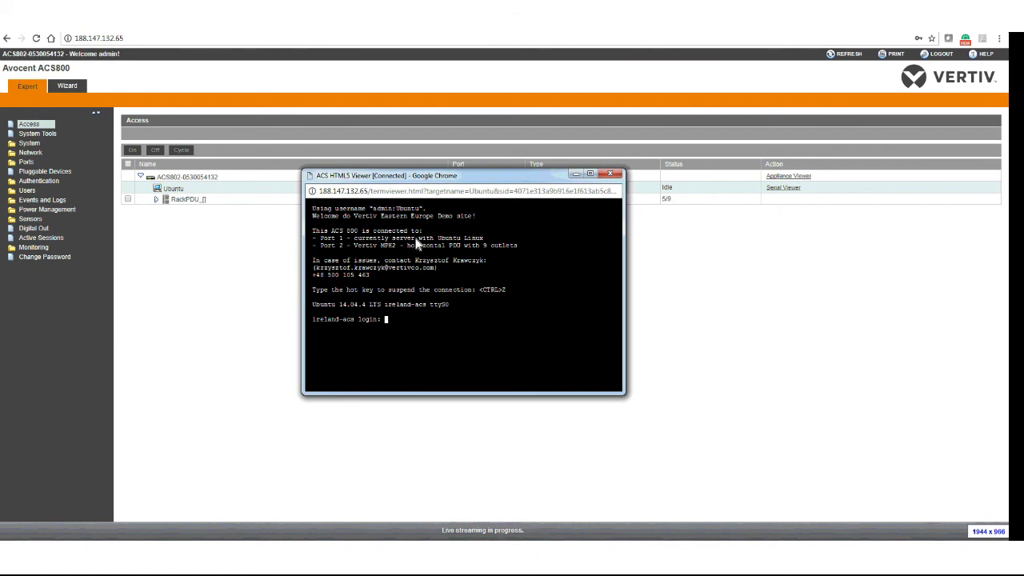
pyautogui.write('acs')
pyautogui.press('Return')
pyautogui.press('Return')
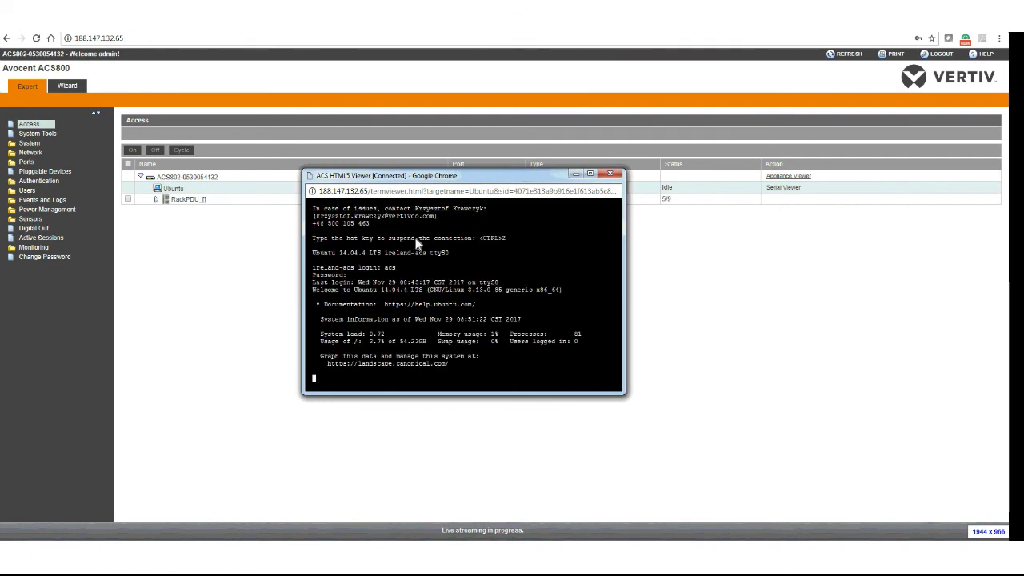
pyautogui.press('Return')
pyautogui.press('Return')
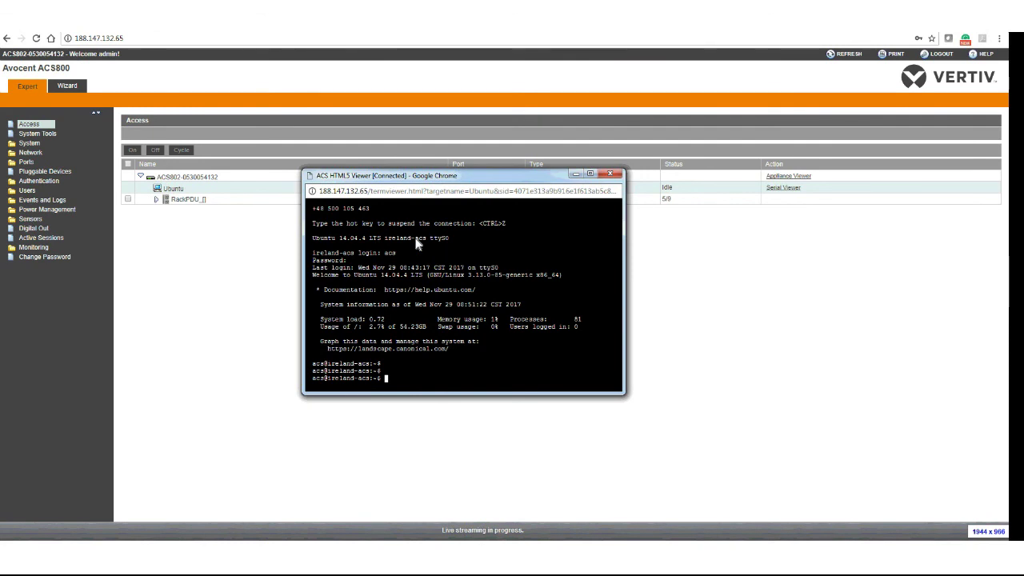
# Run ls -al to list the home directory, then move the console window lower.
pyautogui.write('ls -a')
pyautogui.write('l')
pyautogui.press('Return')
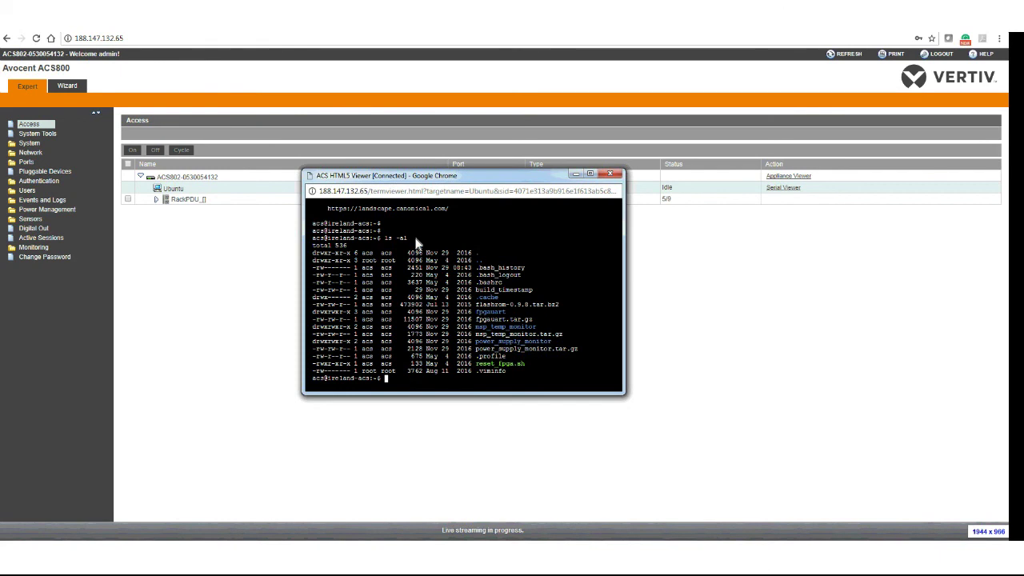
pyautogui.moveTo(406, 176); pyautogui.dragTo(453, 242)
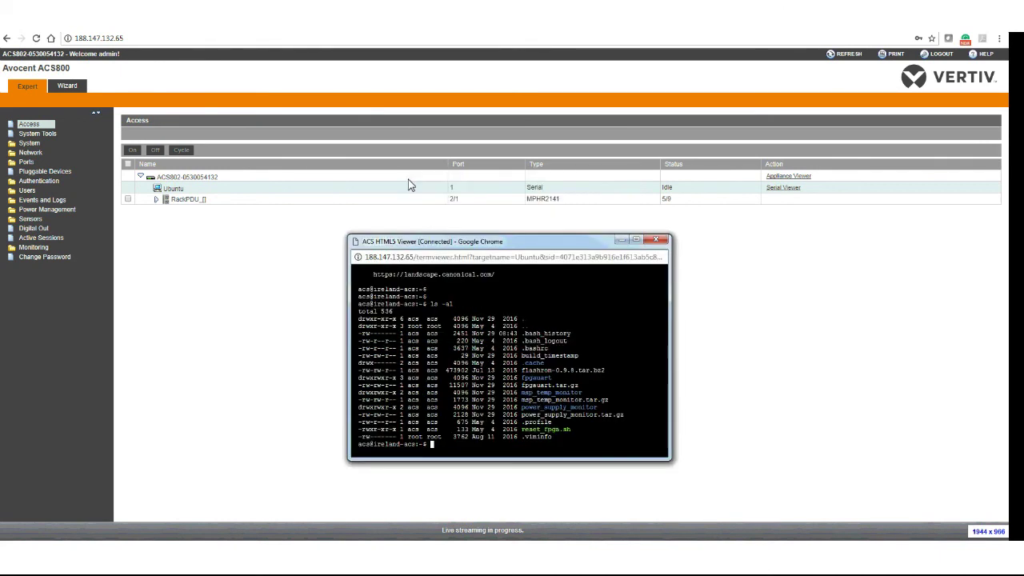
# Expand the RackPDU's nine outlets, highlight CBA850's ON(locked) status, and tick the RackPDU checkbox.
pyautogui.click(159, 205)
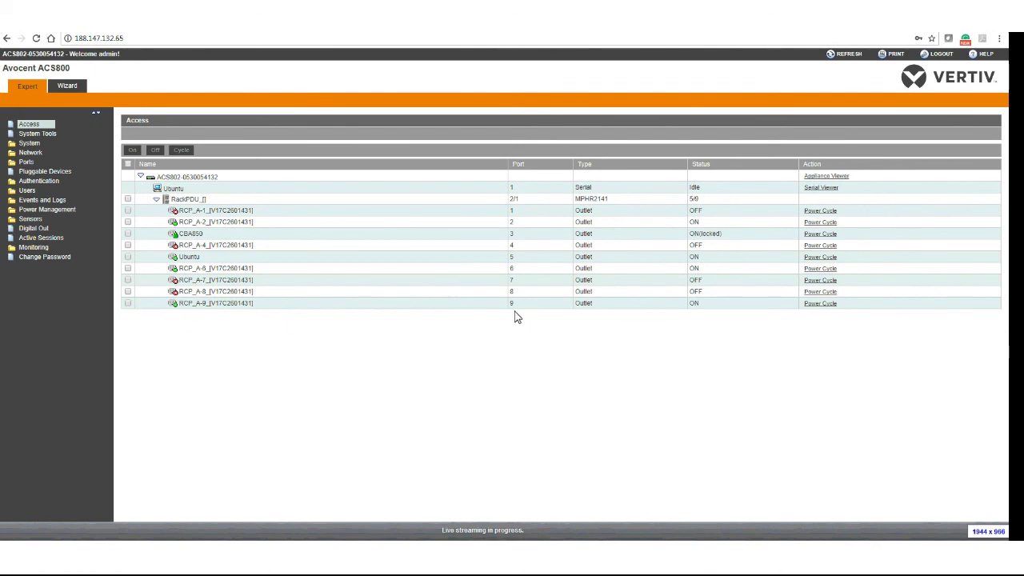
pyautogui.doubleClick(723, 239)
pyautogui.click(716, 239)
pyautogui.doubleClick(718, 240)
pyautogui.click(704, 240)
pyautogui.click(128, 200)
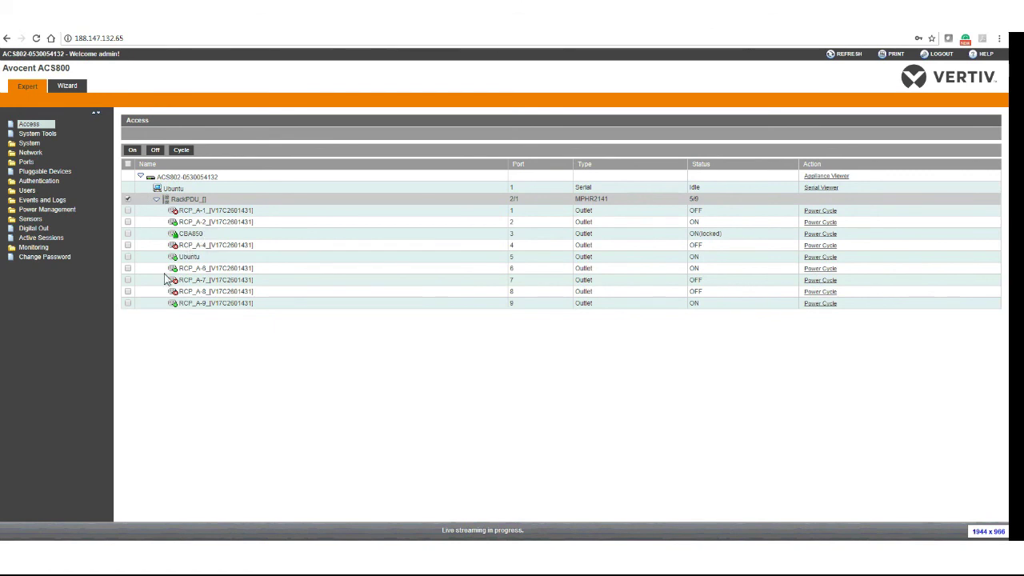
# Add outlet RCP_A-7, turn the selected outlets On with confirmation, and re-expand the RackPDU.
pyautogui.click(128, 281)
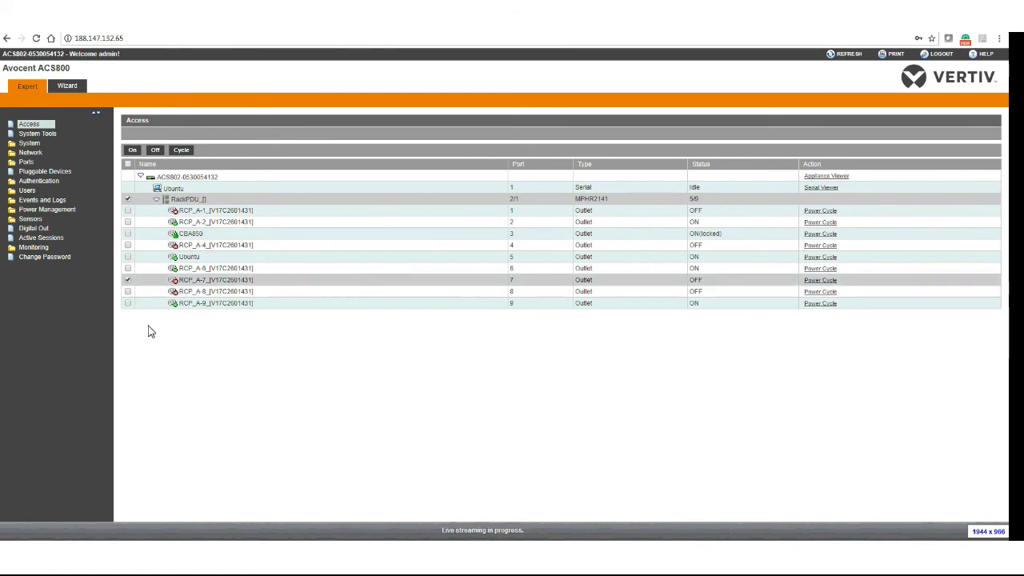
pyautogui.click(133, 152)
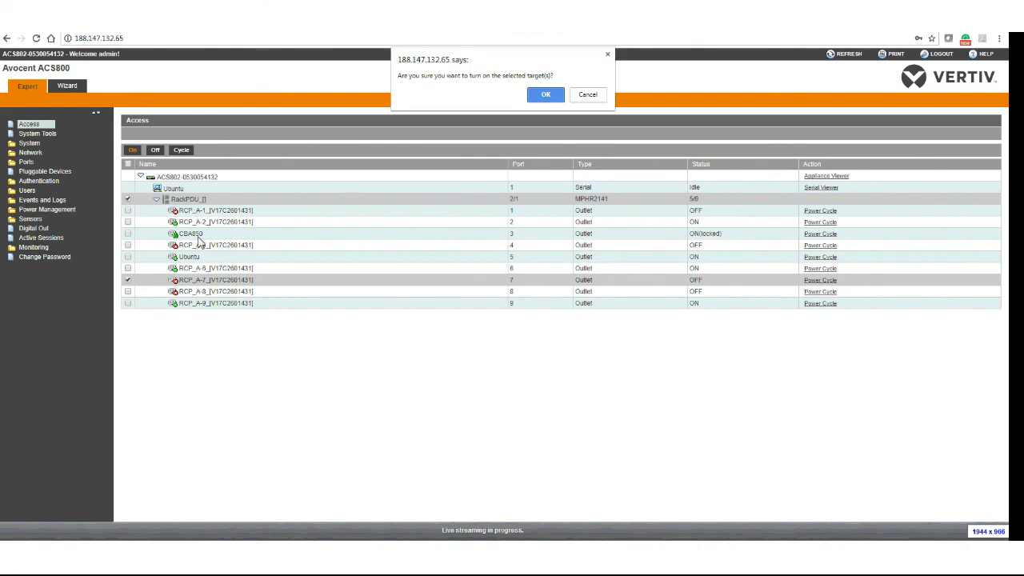
pyautogui.click(542, 95)
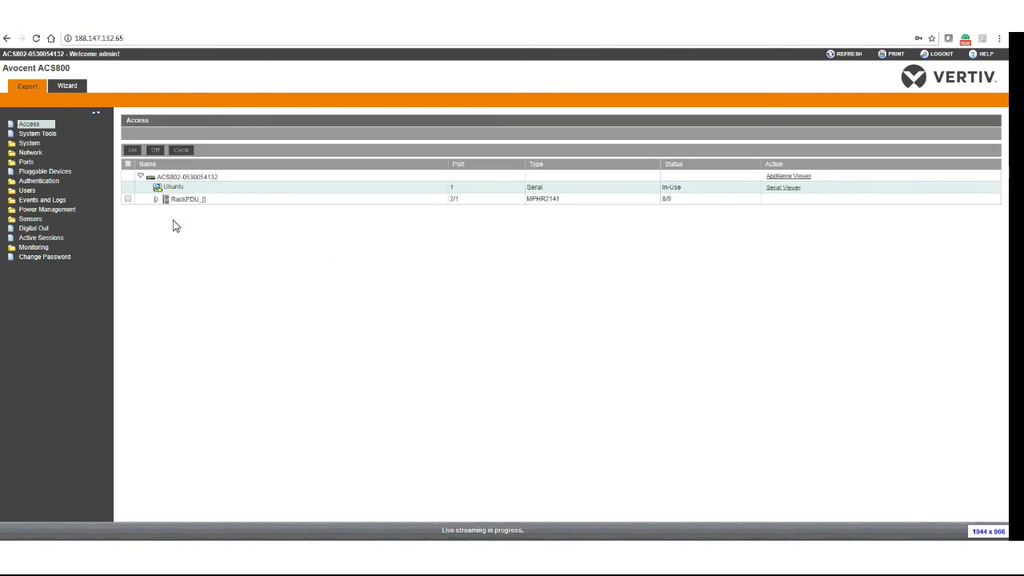
pyautogui.click(157, 200)
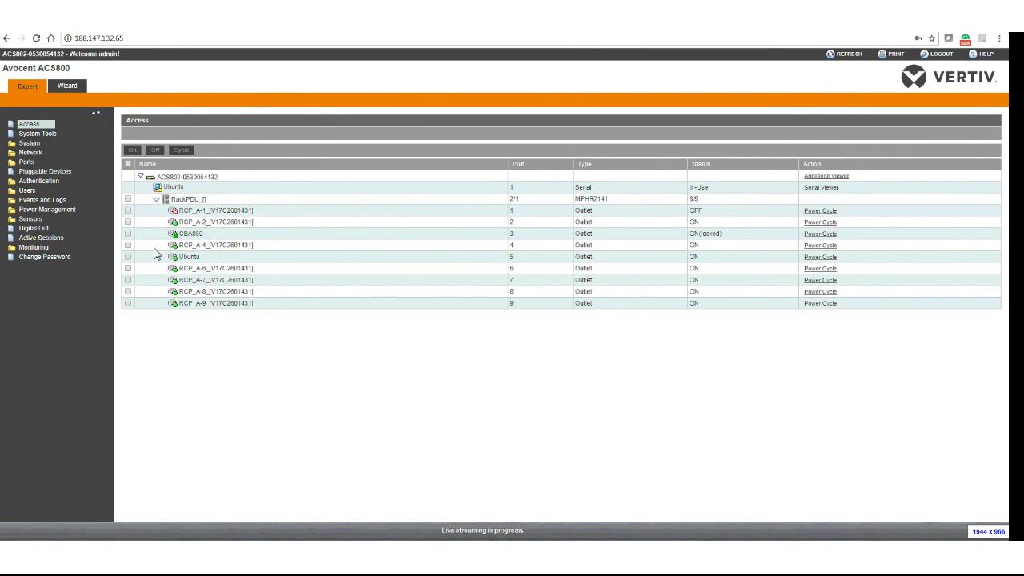
# Leave only the Ubuntu outlet on port 5 ticked, with its serial viewer brought forward and moved right.
pyautogui.click(128, 199)
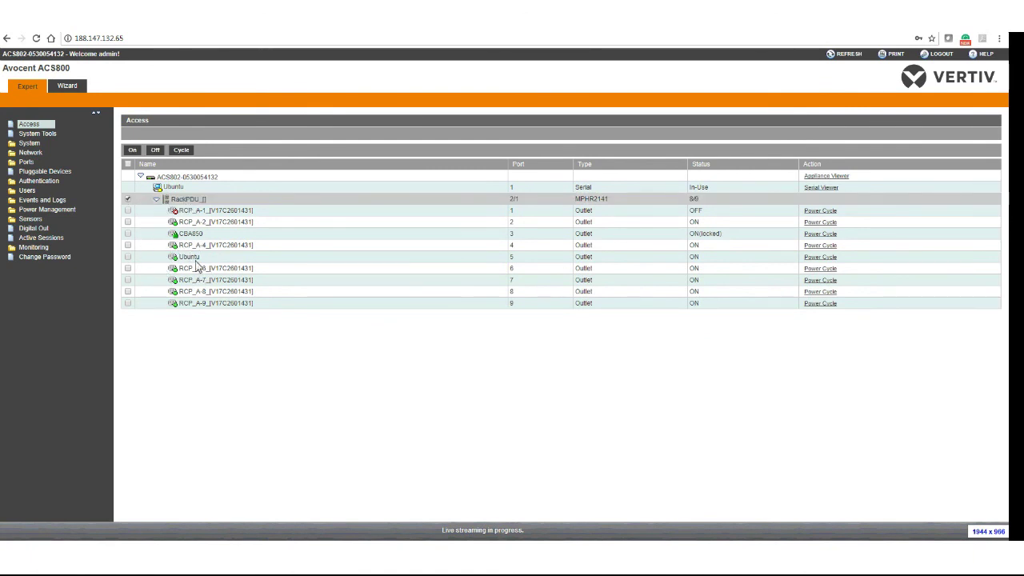
pyautogui.click(128, 257)
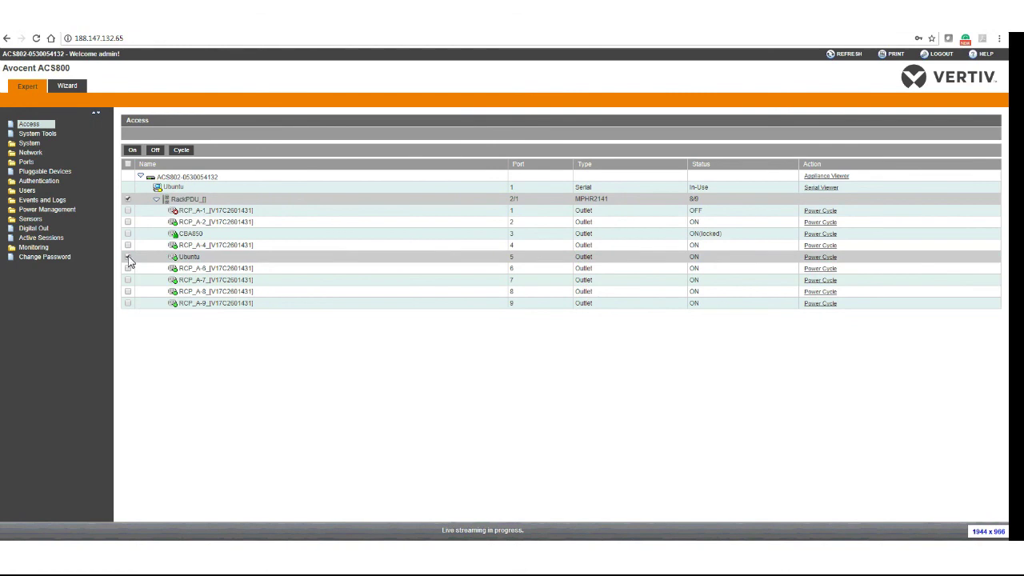
pyautogui.click(129, 200)
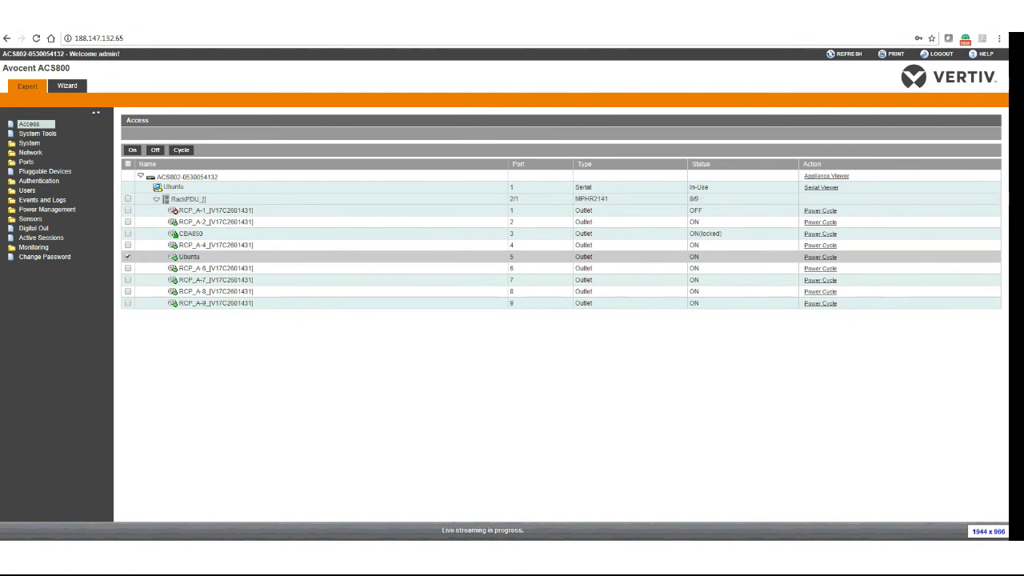
pyautogui.click(194, 514)
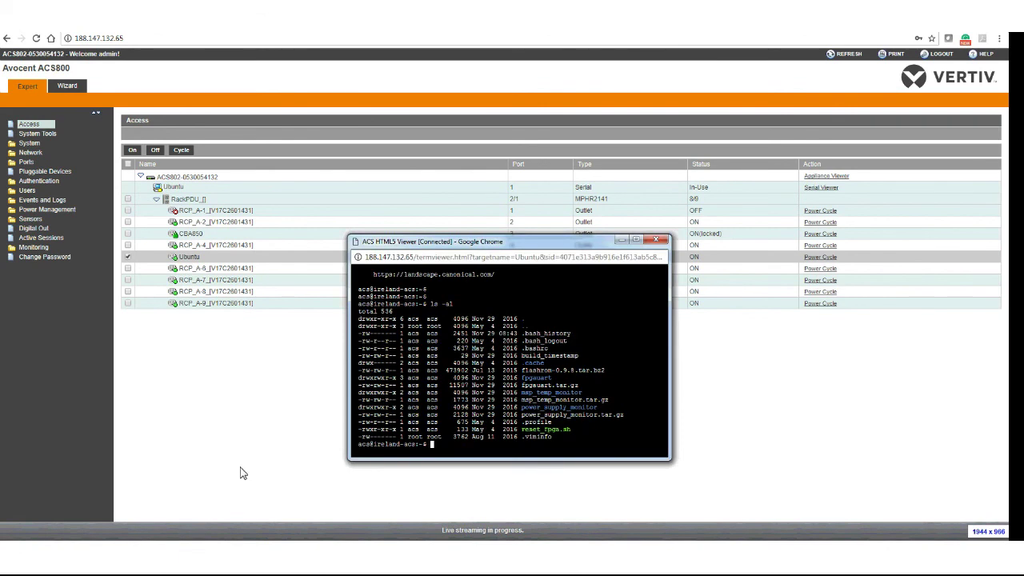
pyautogui.moveTo(450, 249); pyautogui.dragTo(574, 256)
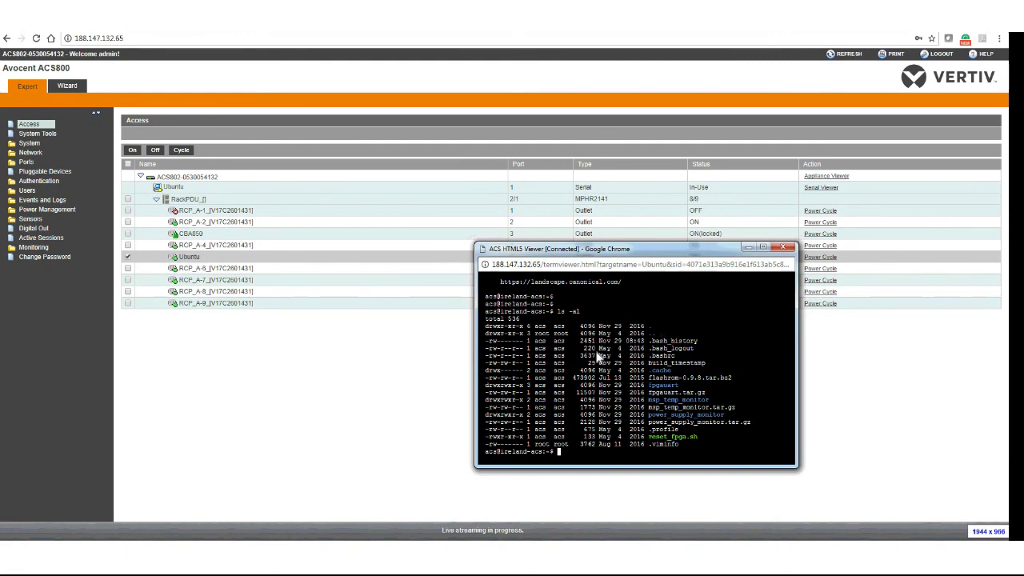
# Power-cycle the Ubuntu outlet with confirmation and bring the serial terminal forward to watch the reboot.
pyautogui.click(183, 150)
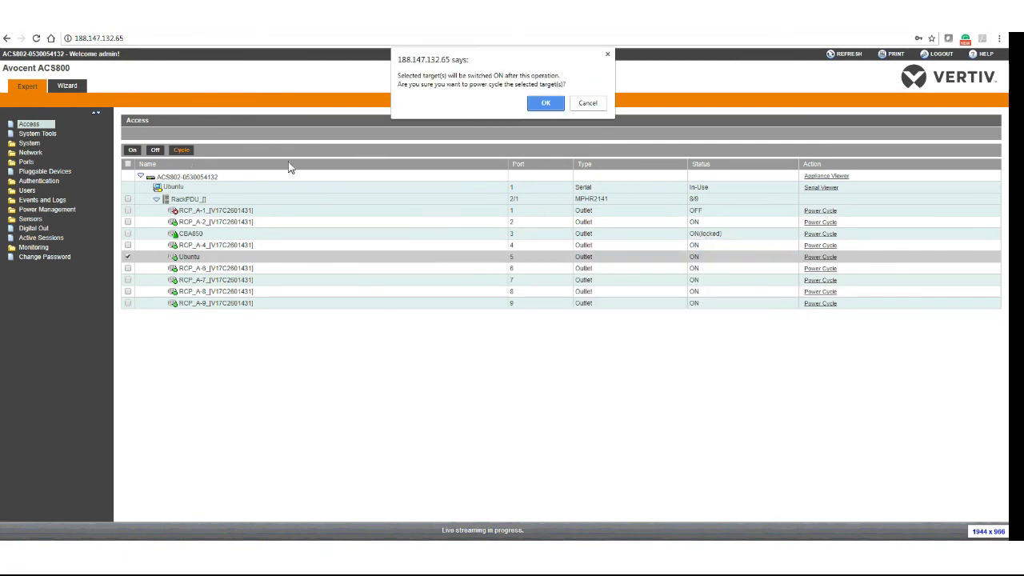
pyautogui.click(547, 102)
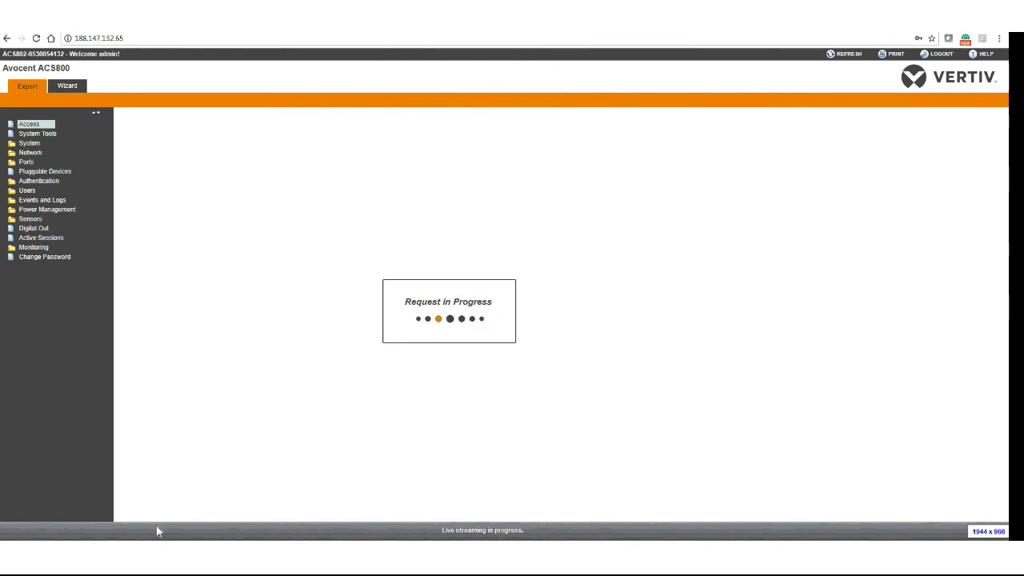
pyautogui.click(124, 503)
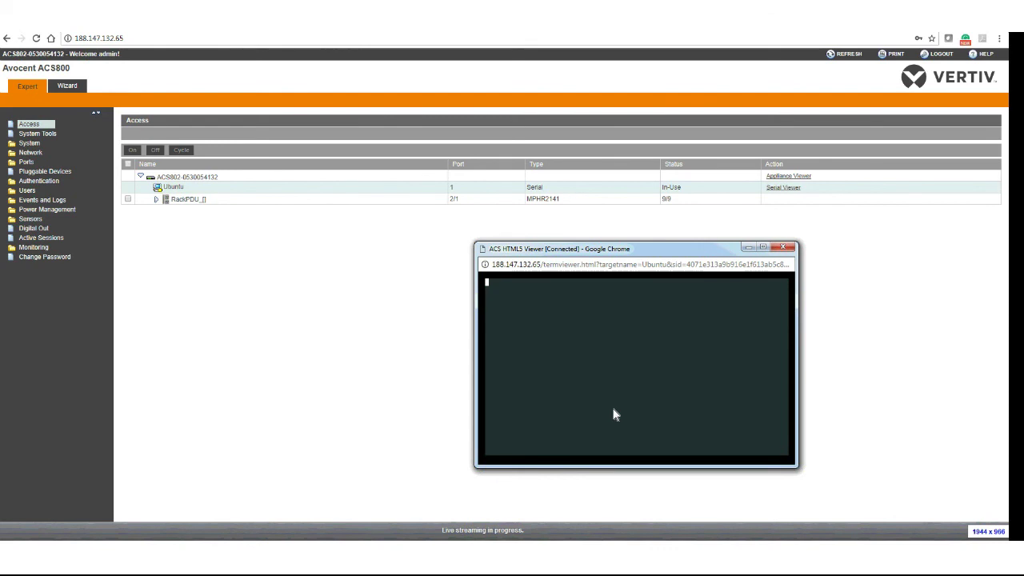
# Halt the GRUB countdown with the arrow keys, keeping the Ubuntu entry selected.
pyautogui.press('Down')
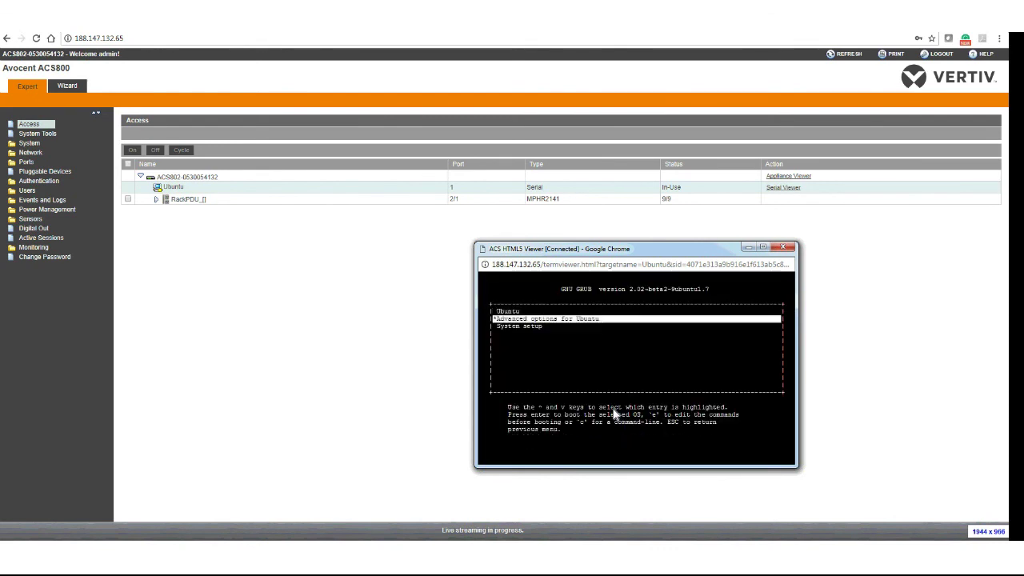
pyautogui.press('Up')
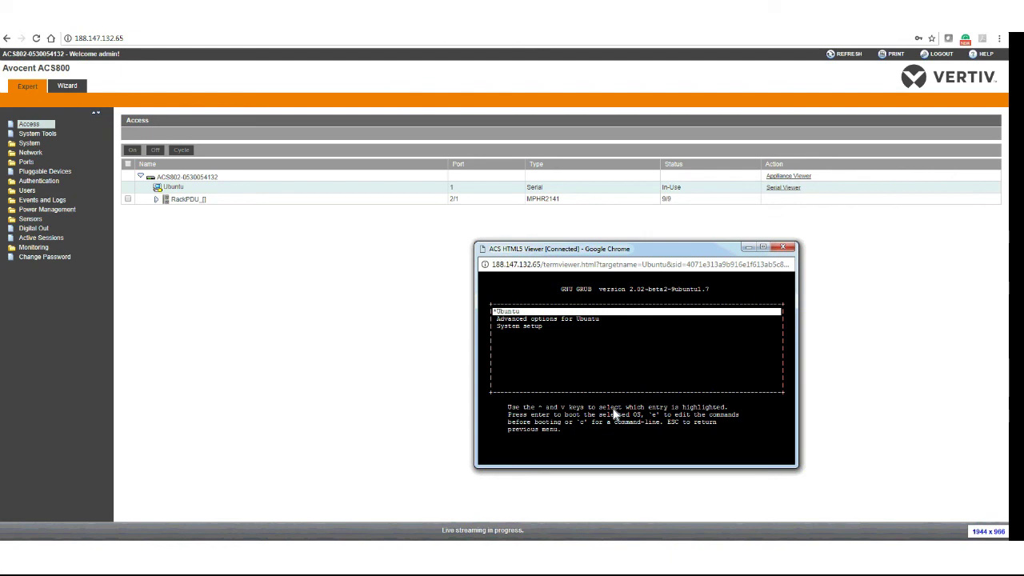
pyautogui.press('Down')
pyautogui.press('Up')
# Boot the Ubuntu entry, then enter the username and password at the serial login prompt.
pyautogui.press('Return')
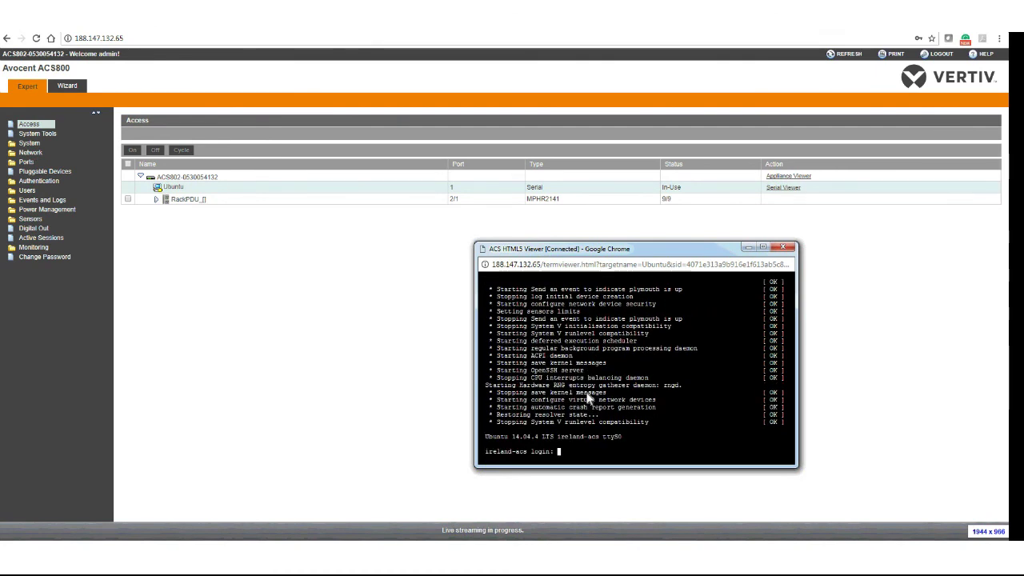
pyautogui.write('ass')
pyautogui.press('Return')
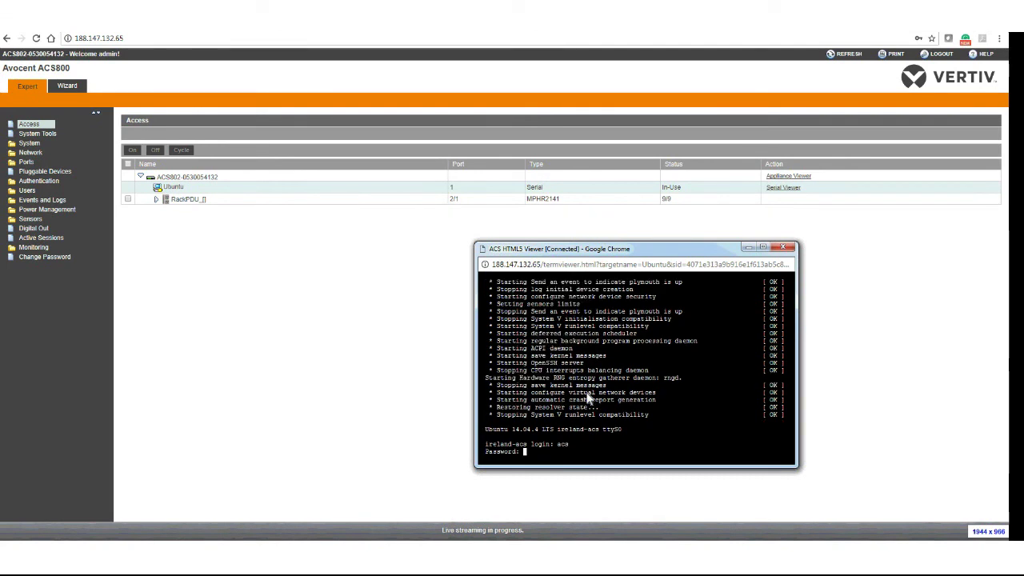
pyautogui.press('Return')
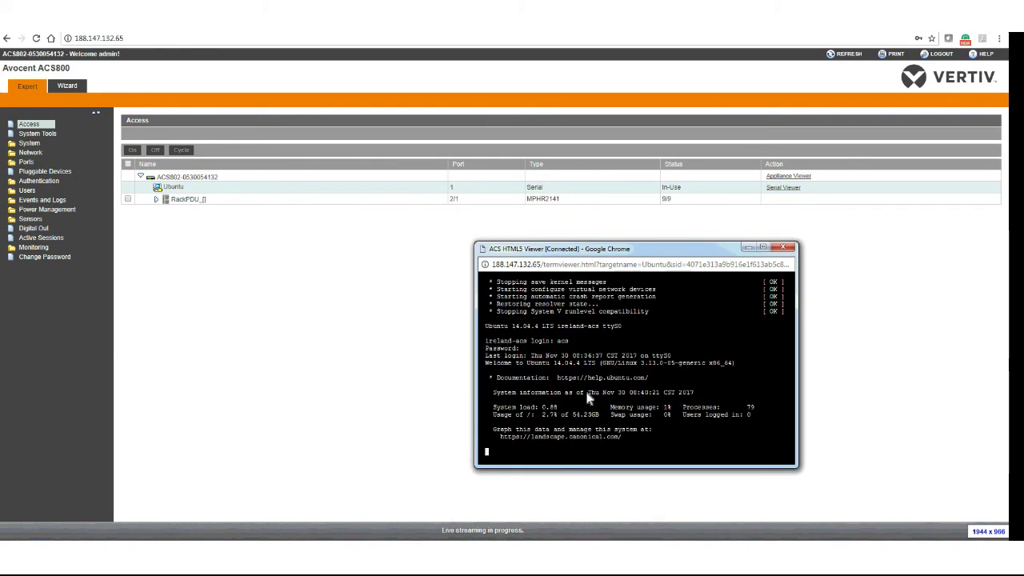
# Expand RackPDU and open the internal sensor readings, highlighting the CPU and Board Temperature labels.
pyautogui.click(237, 253)
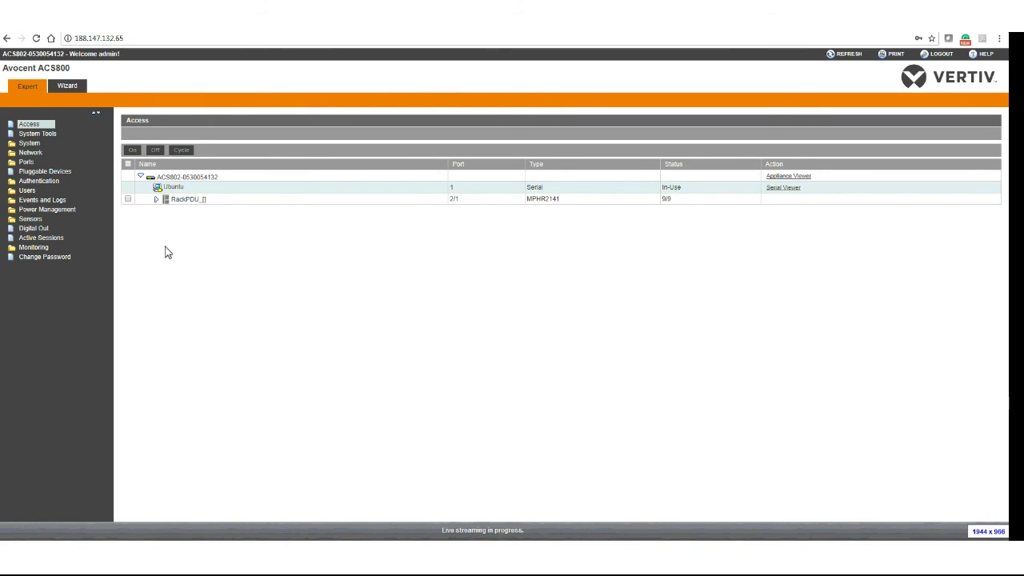
pyautogui.click(156, 199)
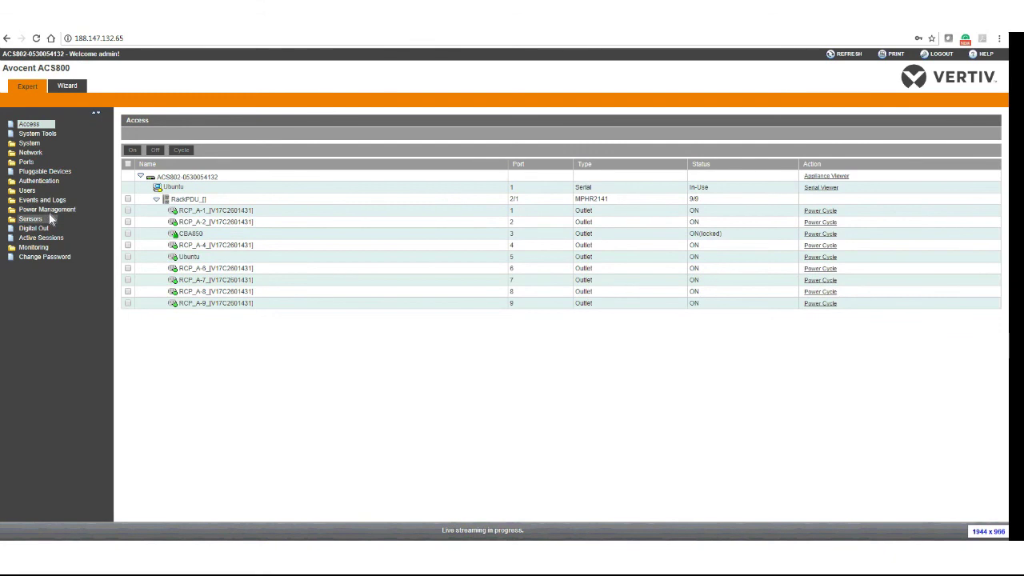
pyautogui.click(36, 218)
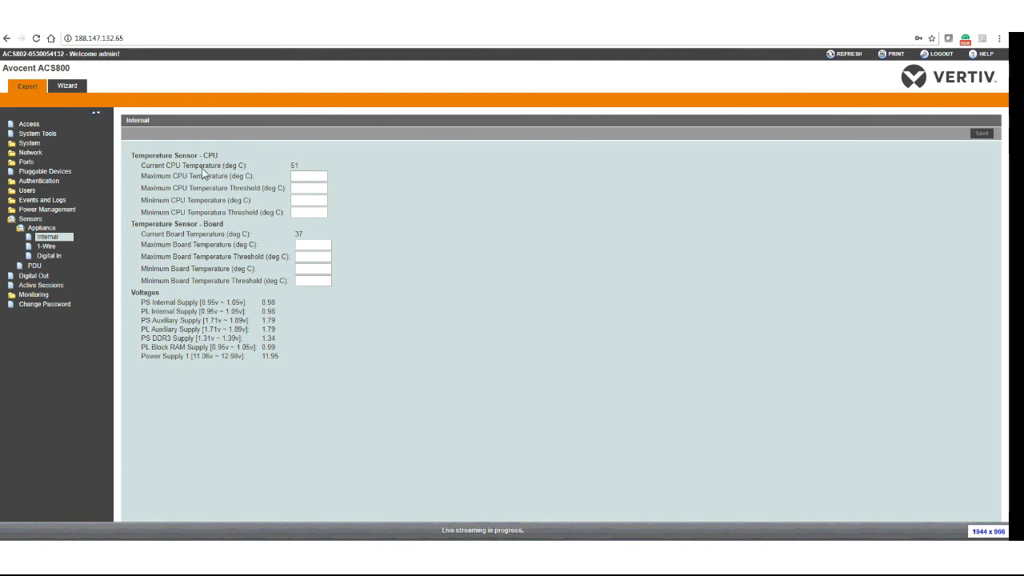
pyautogui.moveTo(203, 166); pyautogui.dragTo(225, 172)
pyautogui.moveTo(167, 238); pyautogui.dragTo(228, 240)
# Open the 1-Wire sensor list and highlight the 26.38 C External Temperature reading.
pyautogui.click(47, 250)
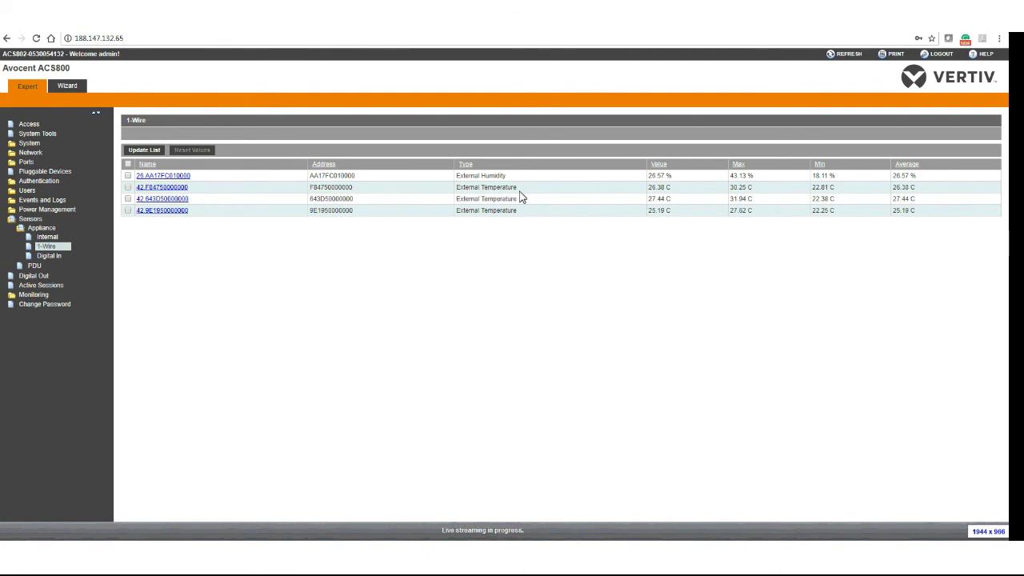
pyautogui.tripleClick(660, 190)
pyautogui.moveTo(657, 189); pyautogui.dragTo(667, 195)
pyautogui.tripleClick(667, 195)
pyautogui.moveTo(673, 202); pyautogui.dragTo(672, 206)
pyautogui.click(674, 206)
pyautogui.click(171, 212)
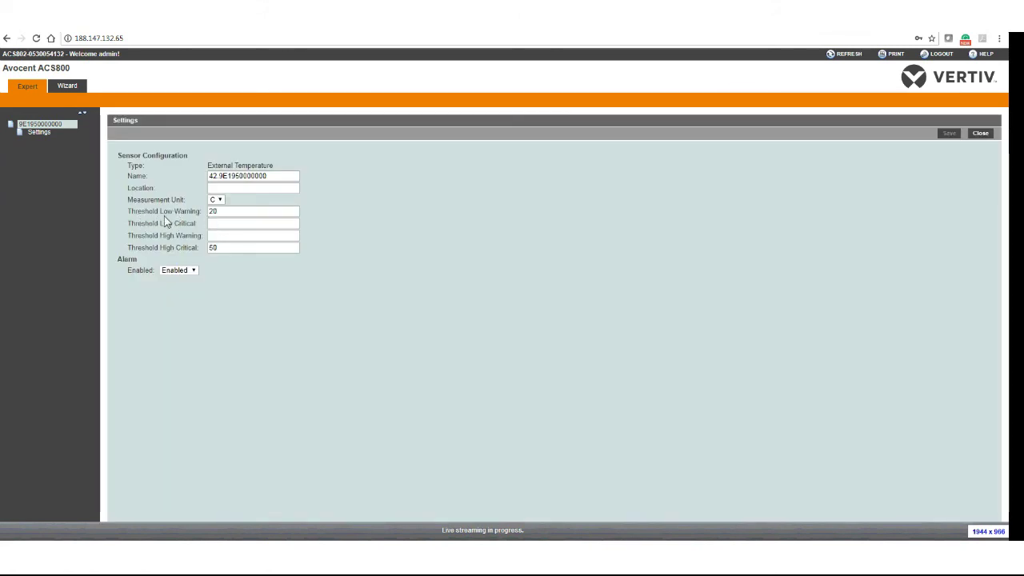
pyautogui.click(218, 212)
# Return to the Expert access overview, then start putty.exe from the Start menu past the security warning.
pyautogui.click(29, 86)
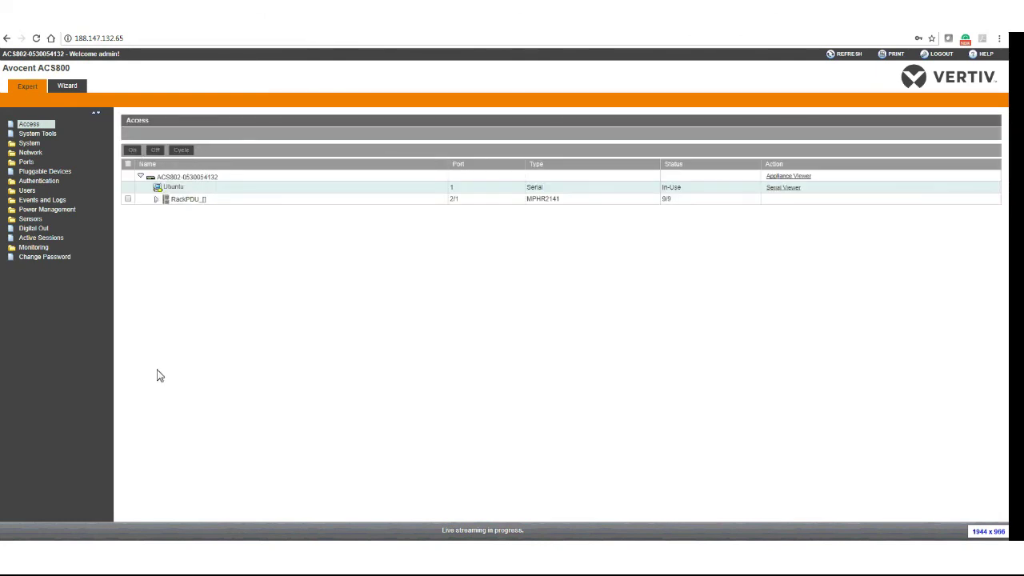
pyautogui.press('super')
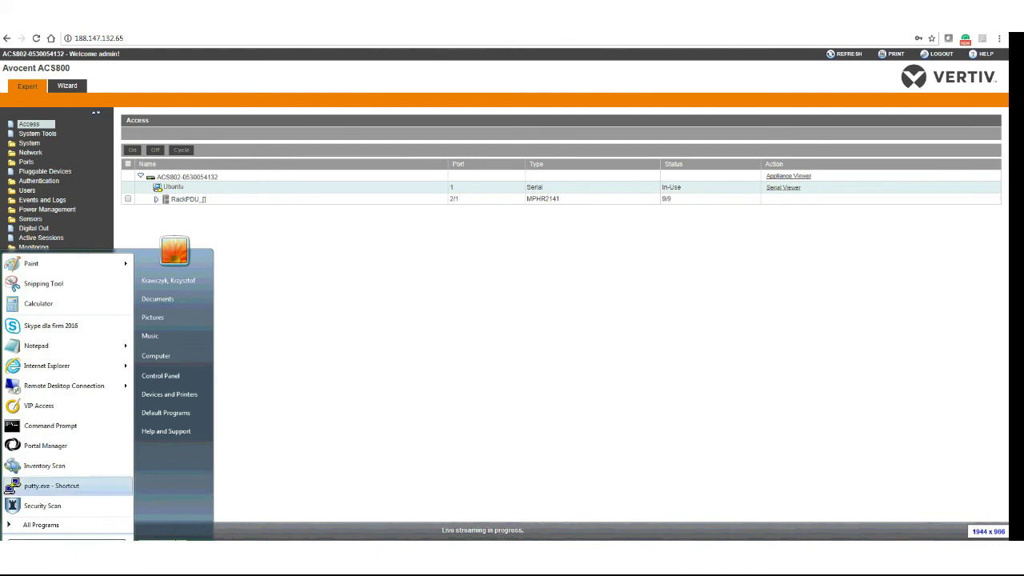
pyautogui.click(62, 488)
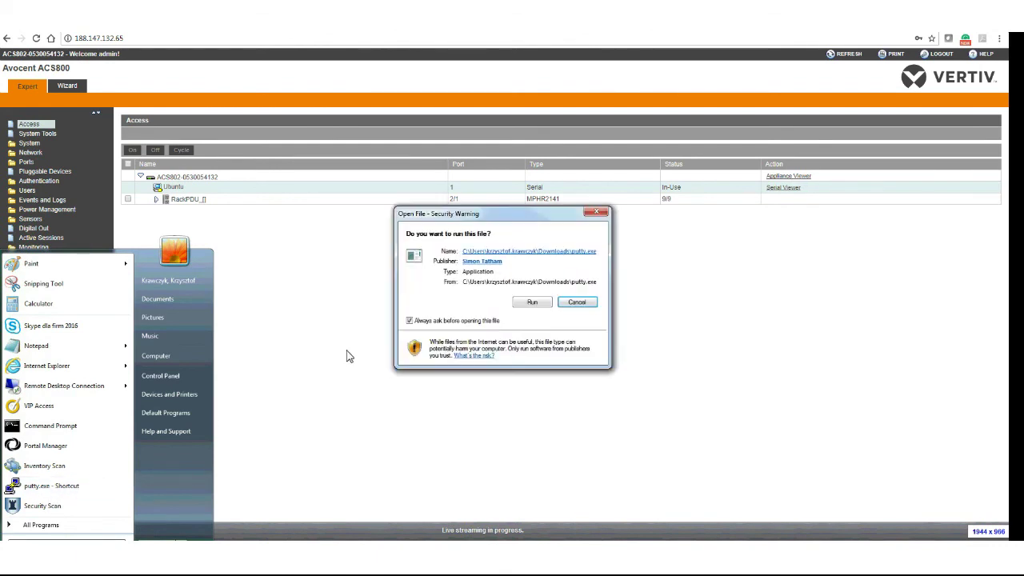
pyautogui.click(532, 303)
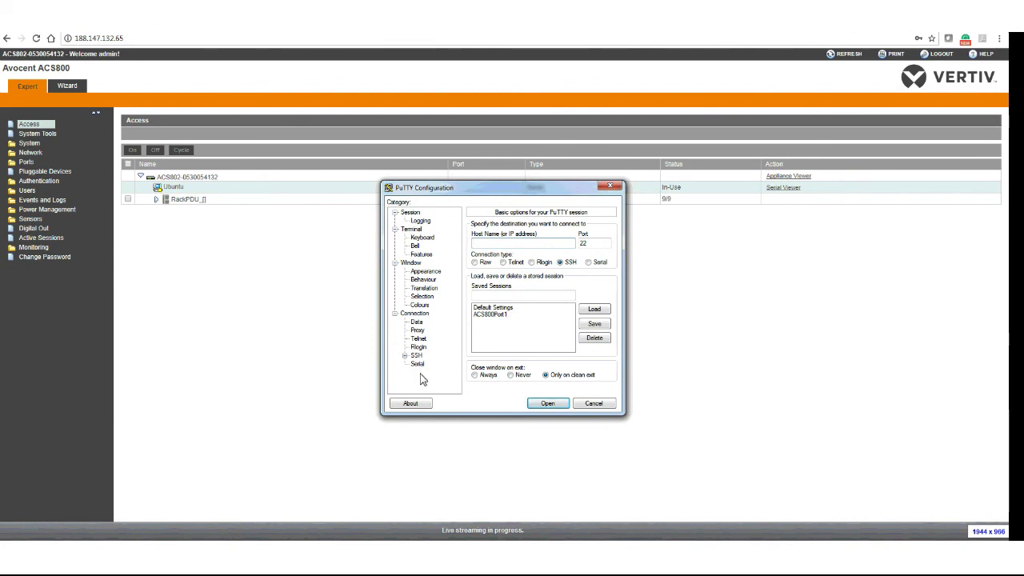
# Move the PuTTY Configuration dialog to the left, clear of the ACS800 page.
pyautogui.moveTo(523, 189); pyautogui.dragTo(436, 188)
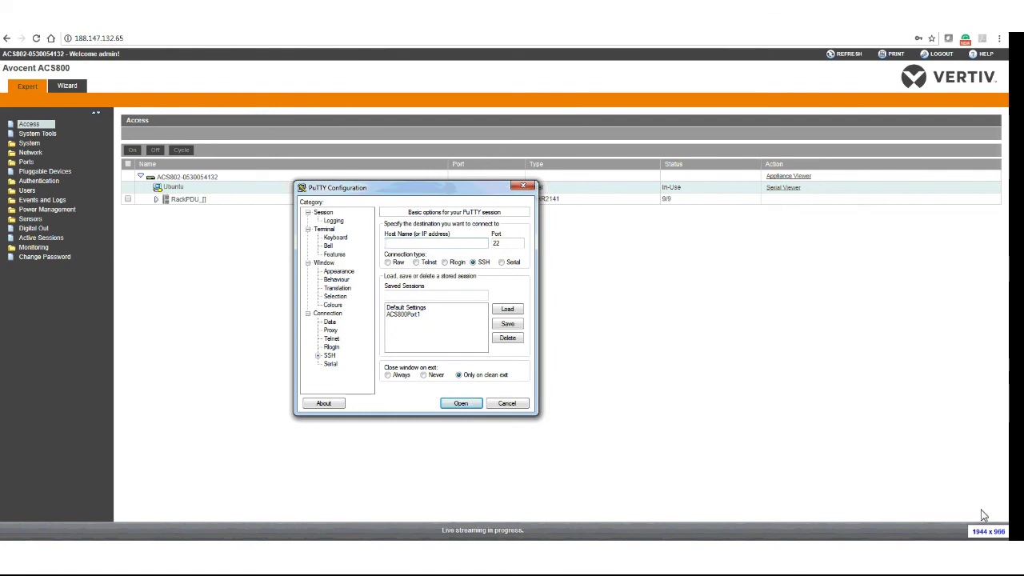
pyautogui.click(576, 41)
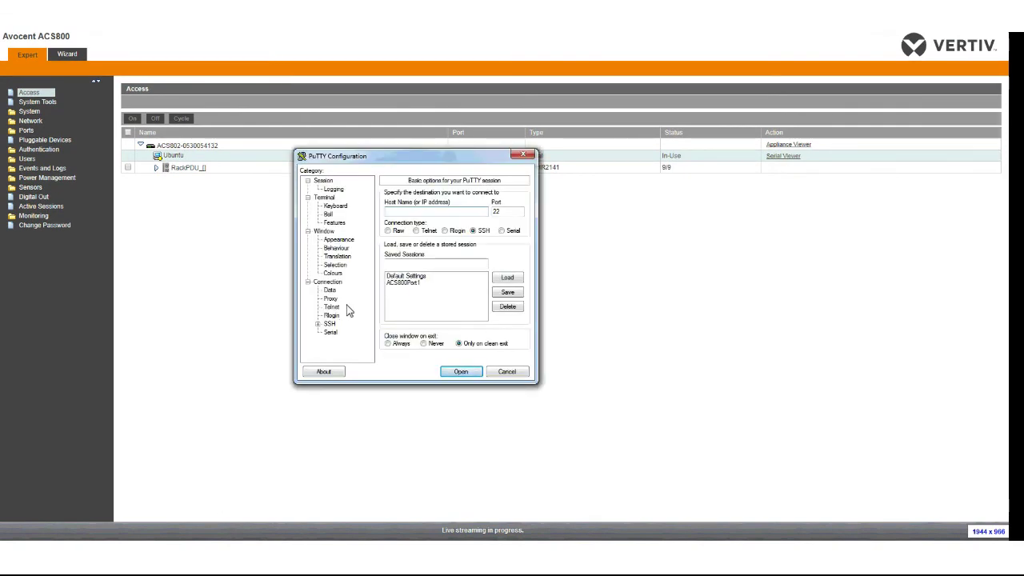
# Load the saved ACS800Port1 session and verify host 188.147.132.65 and port 7001.
pyautogui.click(411, 289)
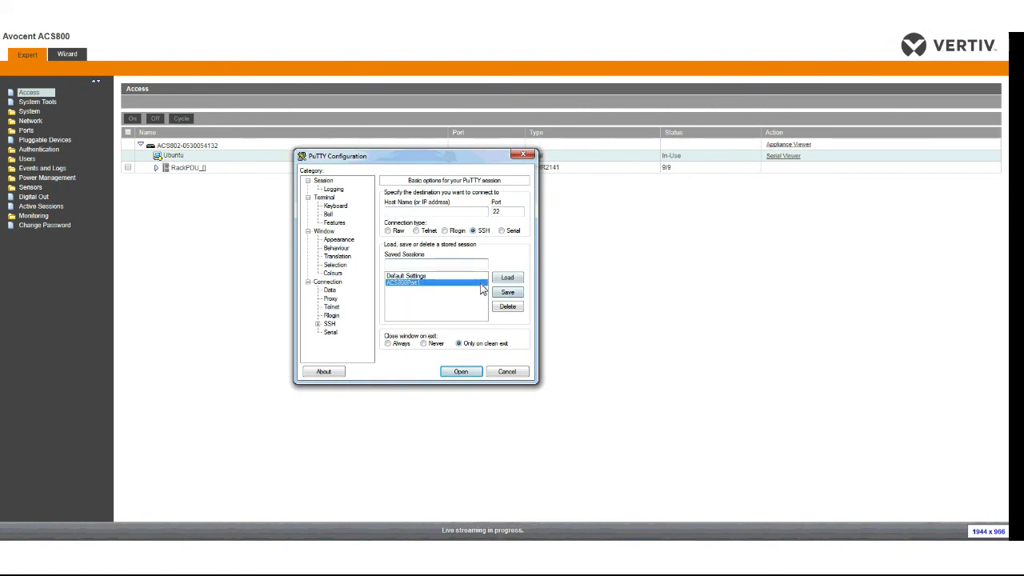
pyautogui.click(505, 278)
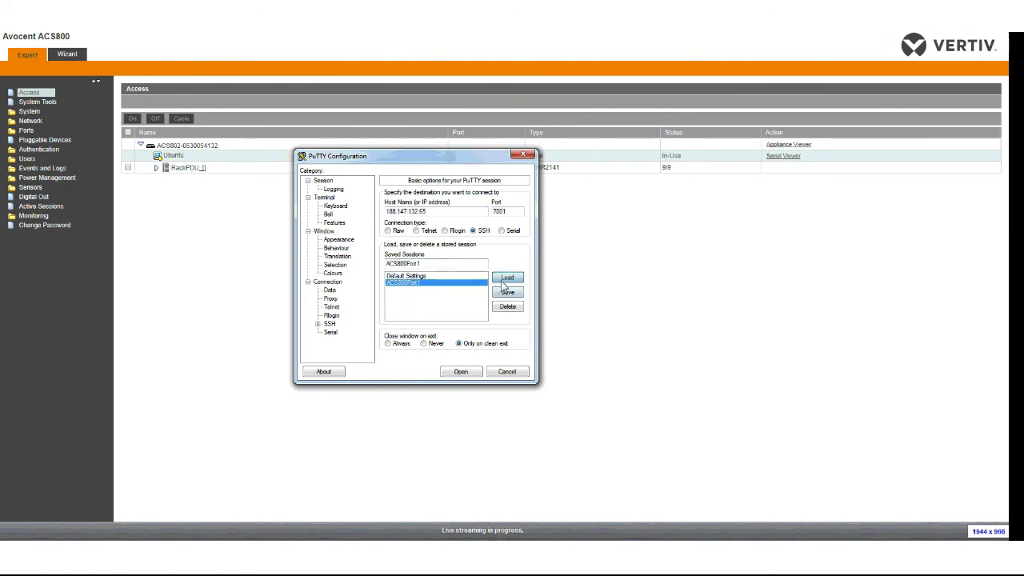
pyautogui.doubleClick(387, 214)
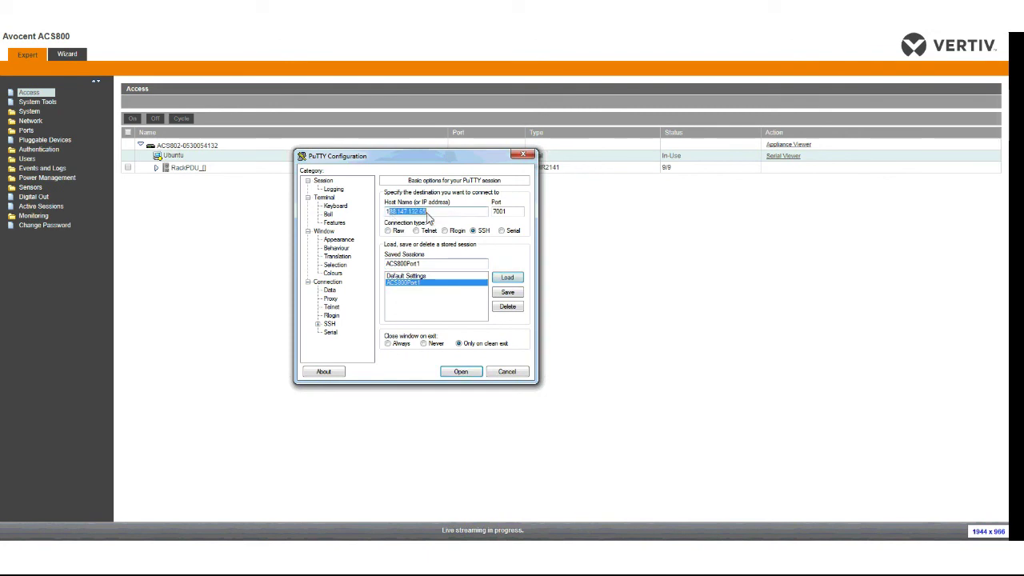
pyautogui.doubleClick(512, 213)
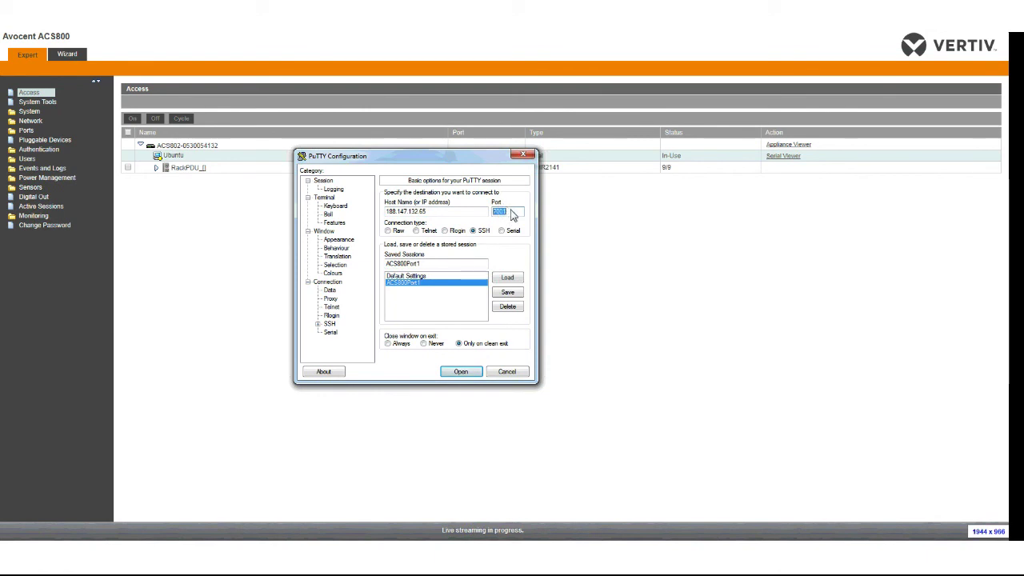
pyautogui.click(516, 216)
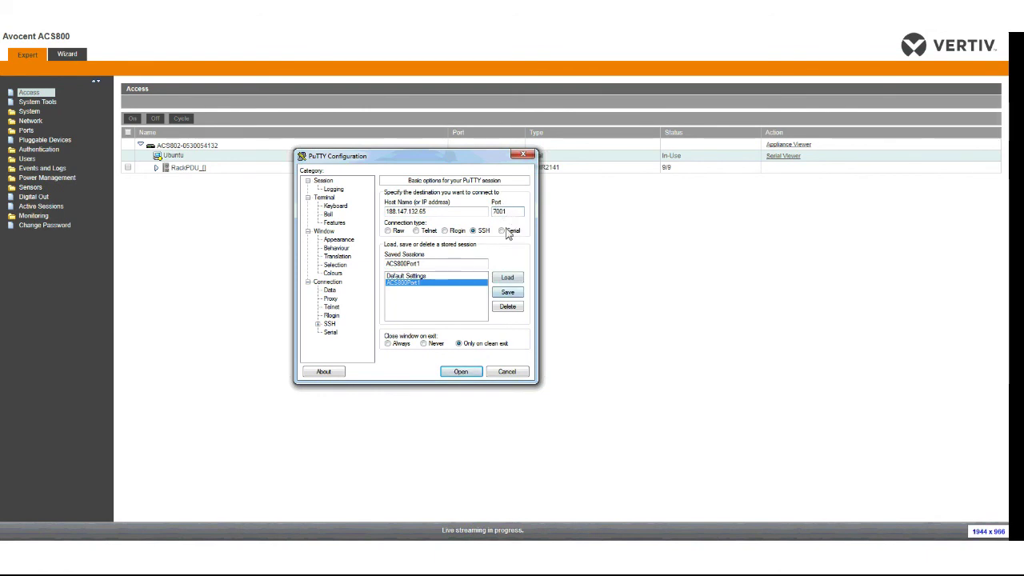
# Open the SSH connection, enter the login name, and wake the serial console's shell prompt.
pyautogui.click(463, 372)
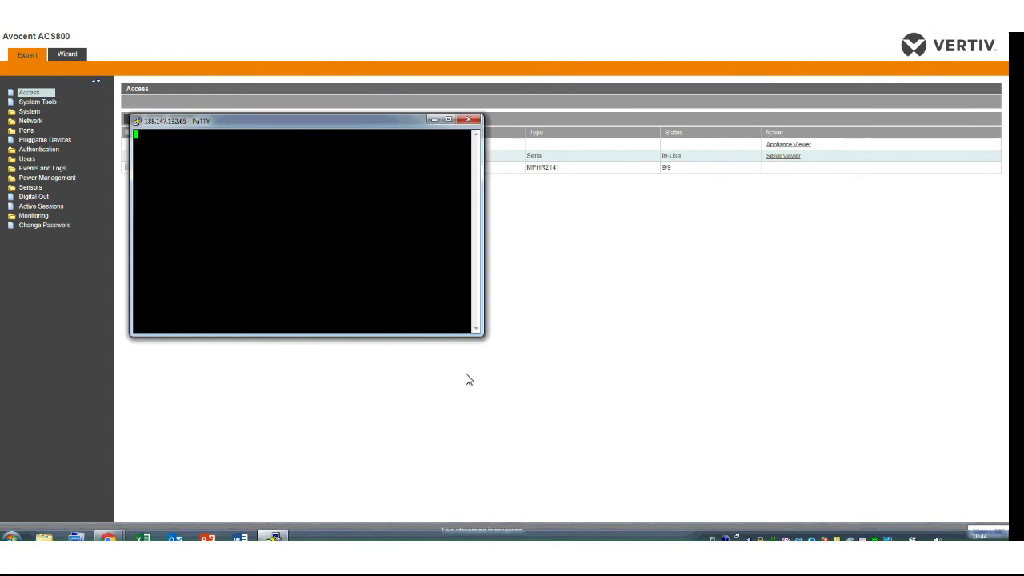
pyautogui.moveTo(329, 127); pyautogui.dragTo(594, 209)
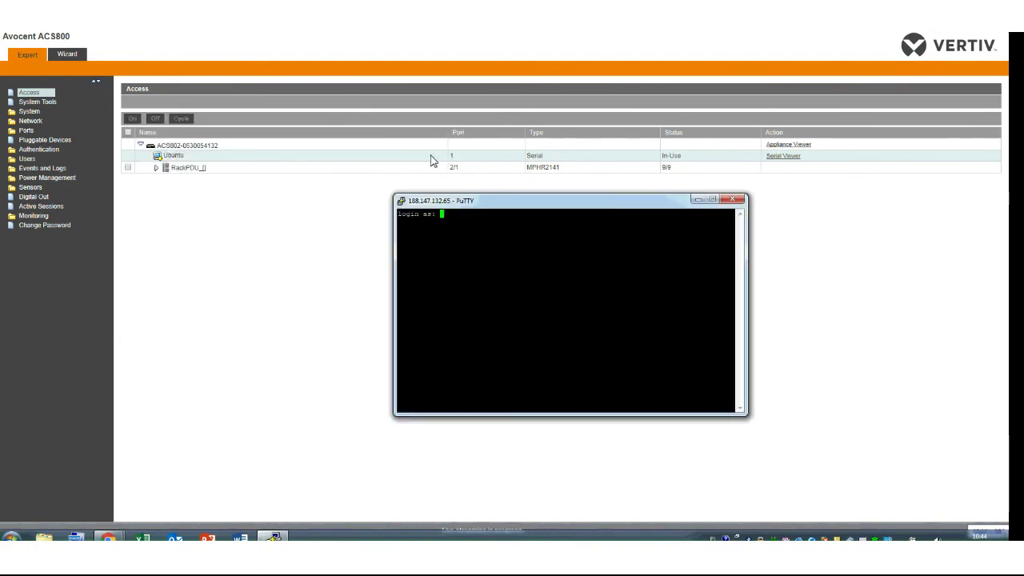
pyautogui.write('admin')
pyautogui.press('Return')
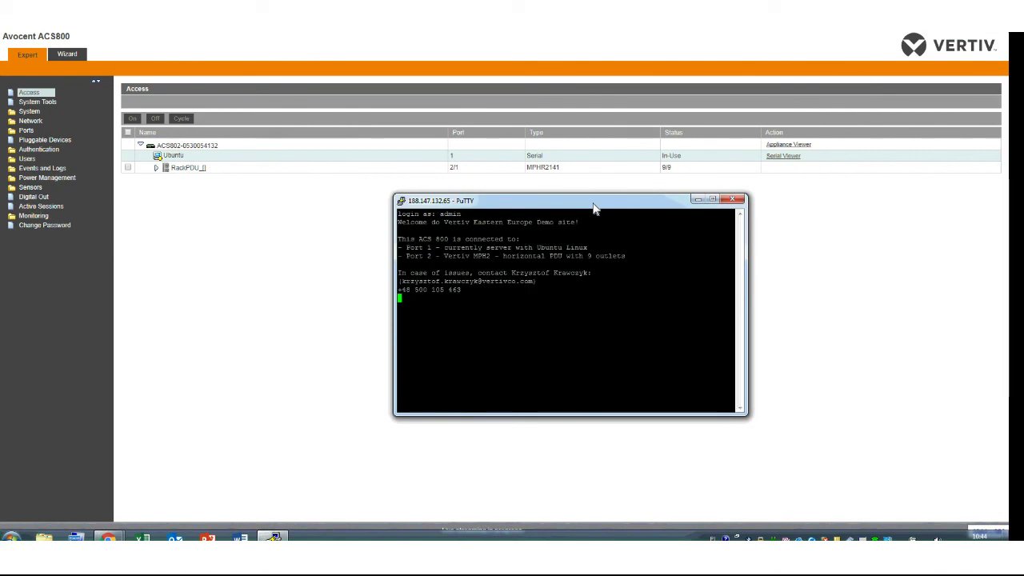
pyautogui.press('Return')
pyautogui.press('Return')
pyautogui.press('Return')
pyautogui.press('Return')
pyautogui.press('Return')
pyautogui.press('Return')
pyautogui.press('Return')
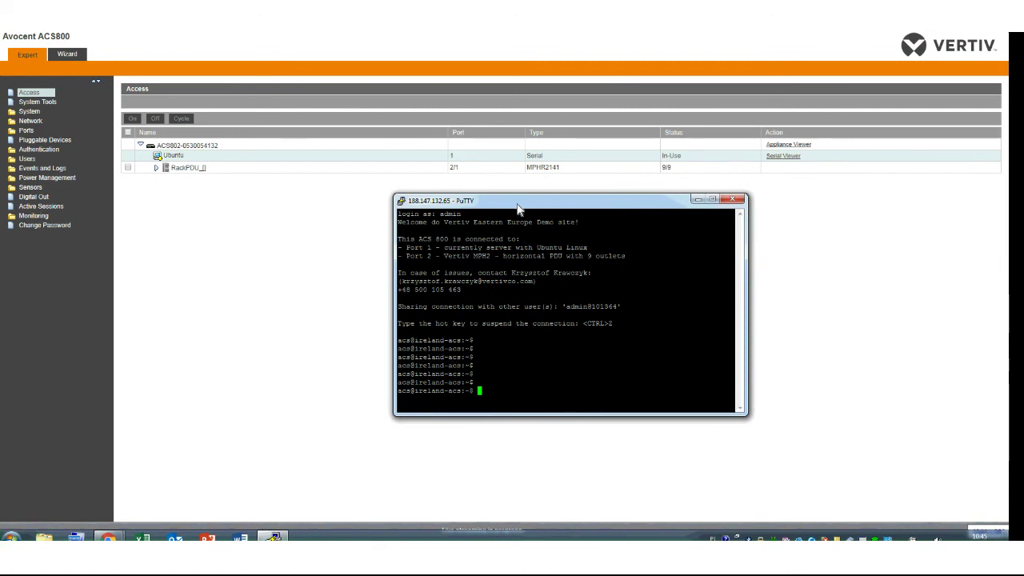
pyautogui.moveTo(595, 209); pyautogui.dragTo(438, 169)
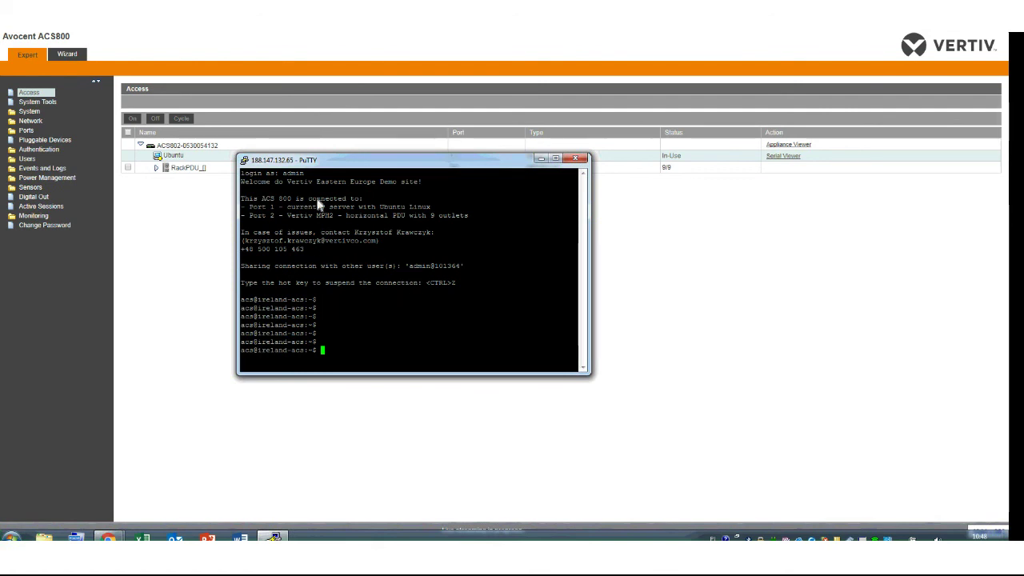
# Open serial port 2's Power settings and review the PDU Type list, leaving it on Auto.
pyautogui.moveTo(333, 172); pyautogui.dragTo(410, 172)
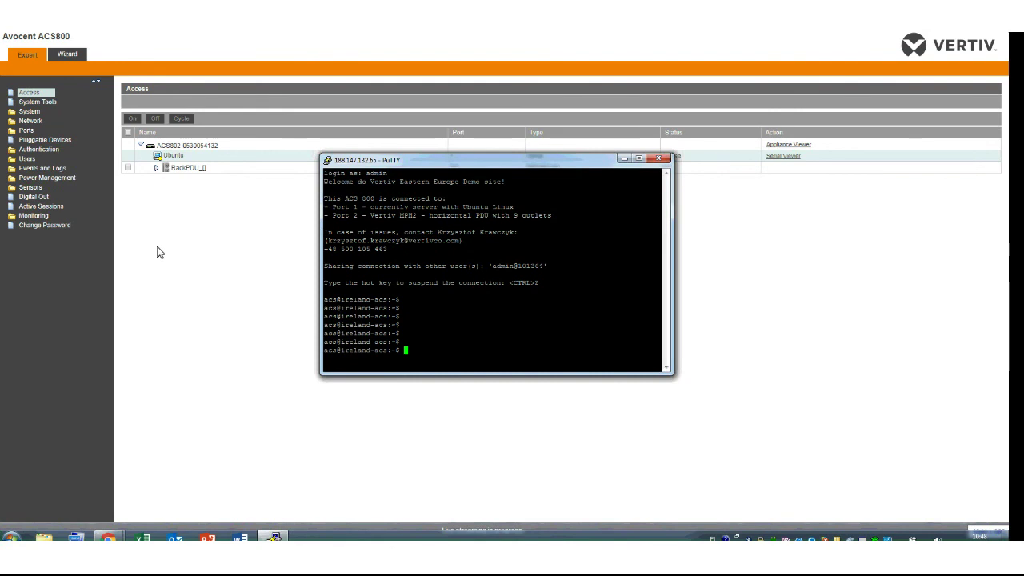
pyautogui.click(190, 230)
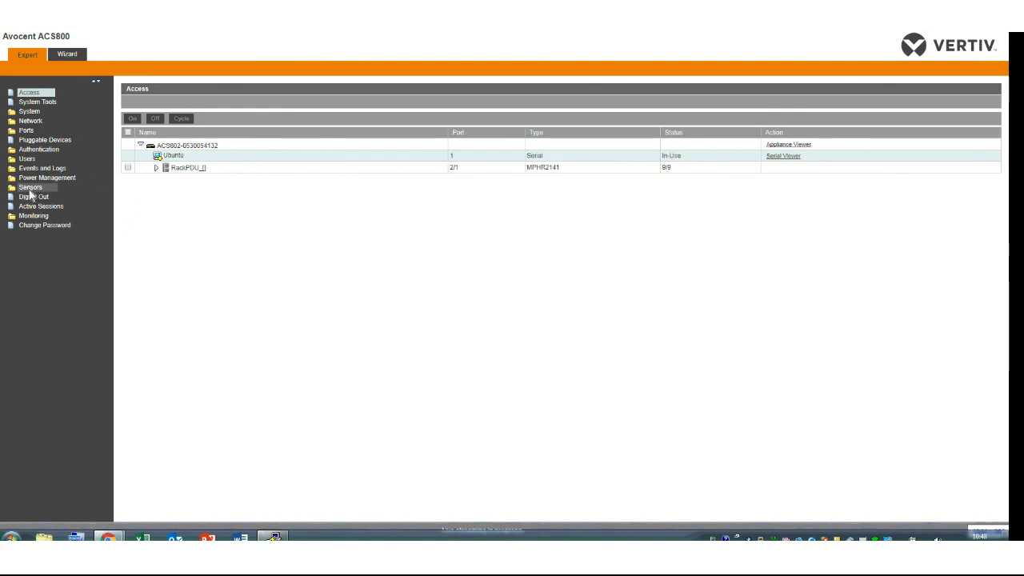
pyautogui.click(26, 130)
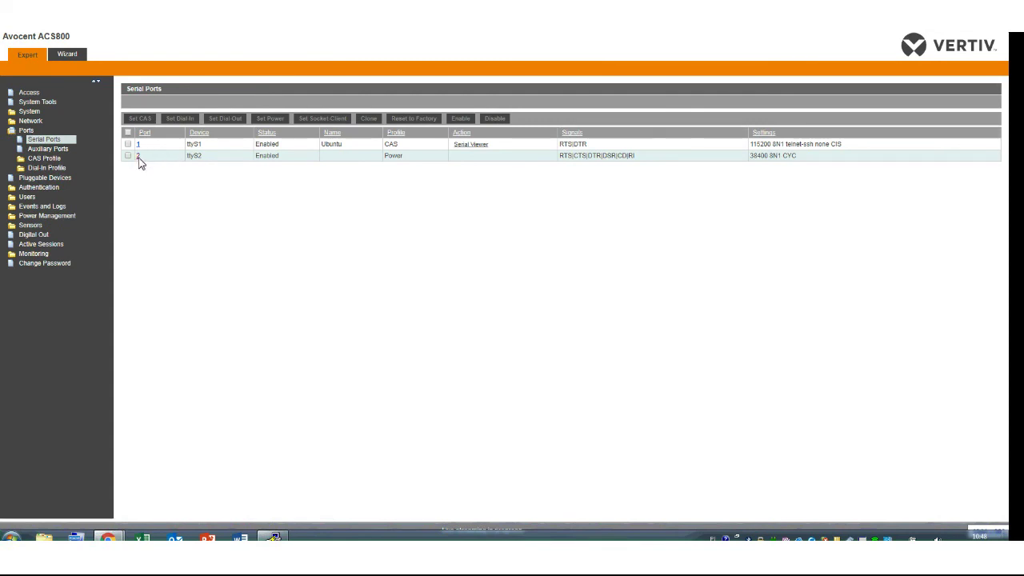
pyautogui.click(138, 158)
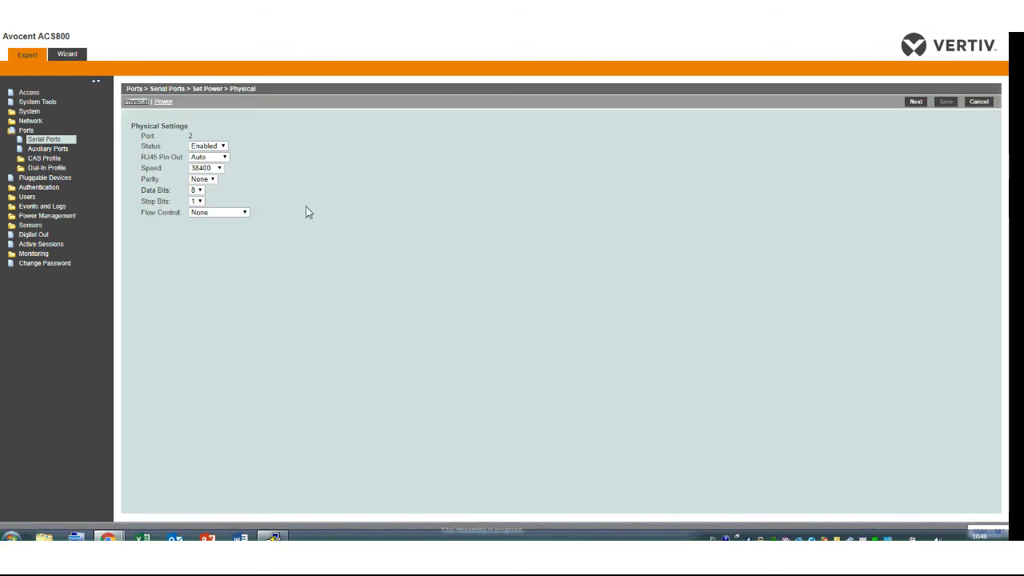
pyautogui.click(163, 102)
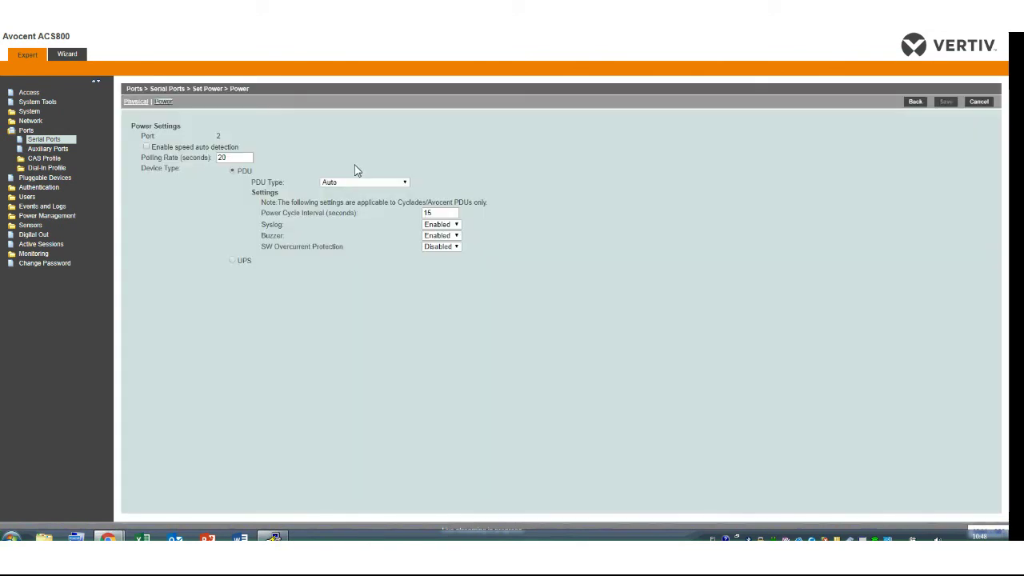
pyautogui.click(370, 183)
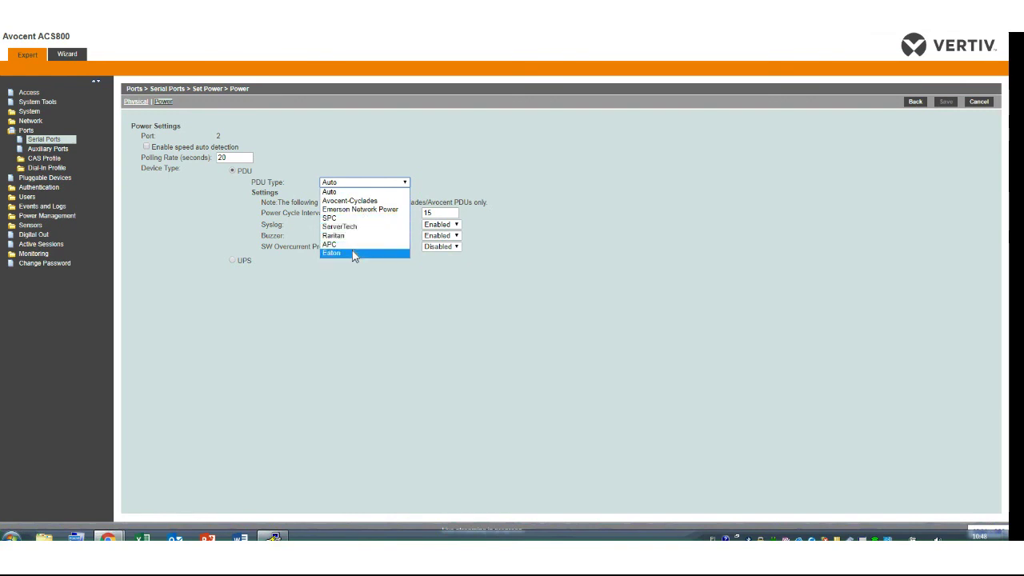
pyautogui.click(382, 175)
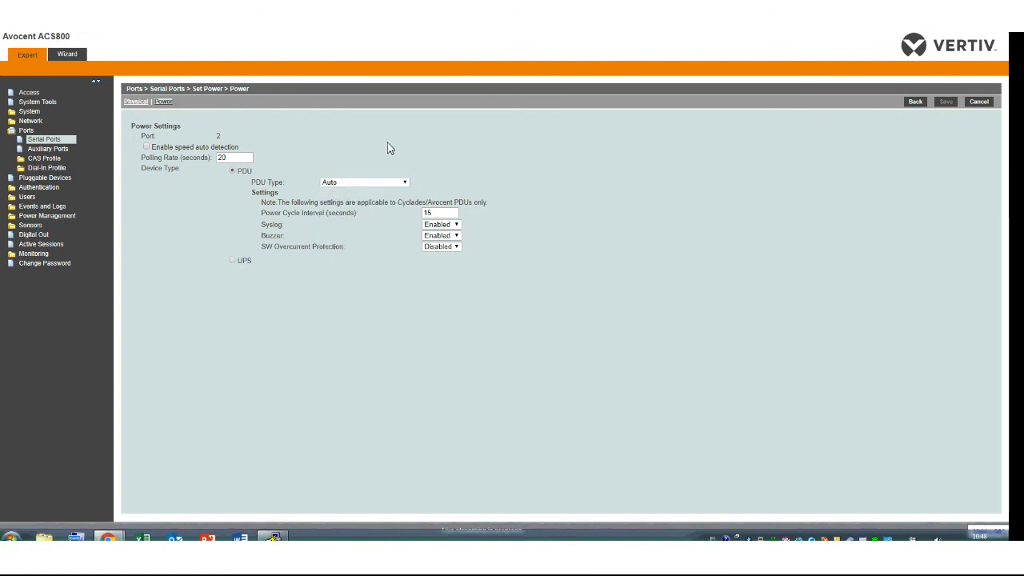